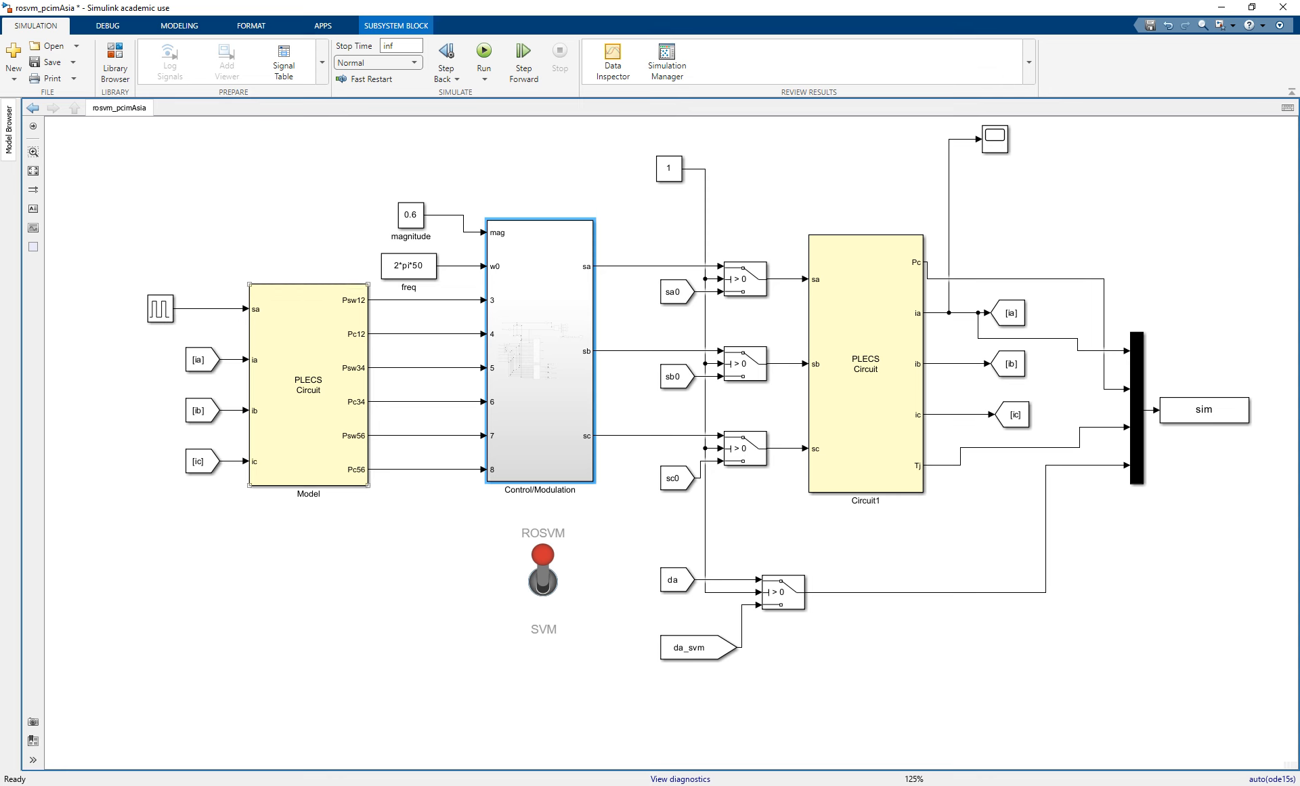
Step: Review the block parameters of the pulse generator feeding the Model block and close them without changes
click(309, 406)
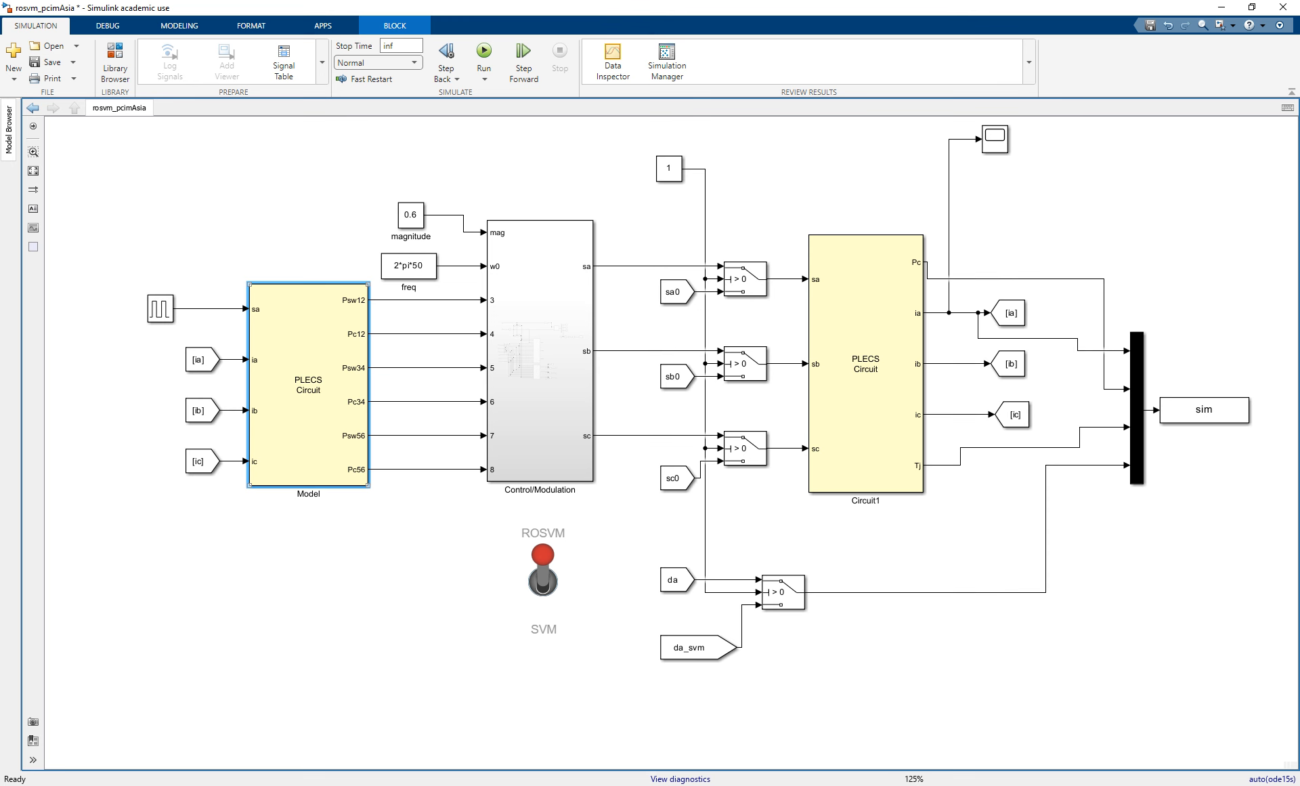
double_click(160, 308)
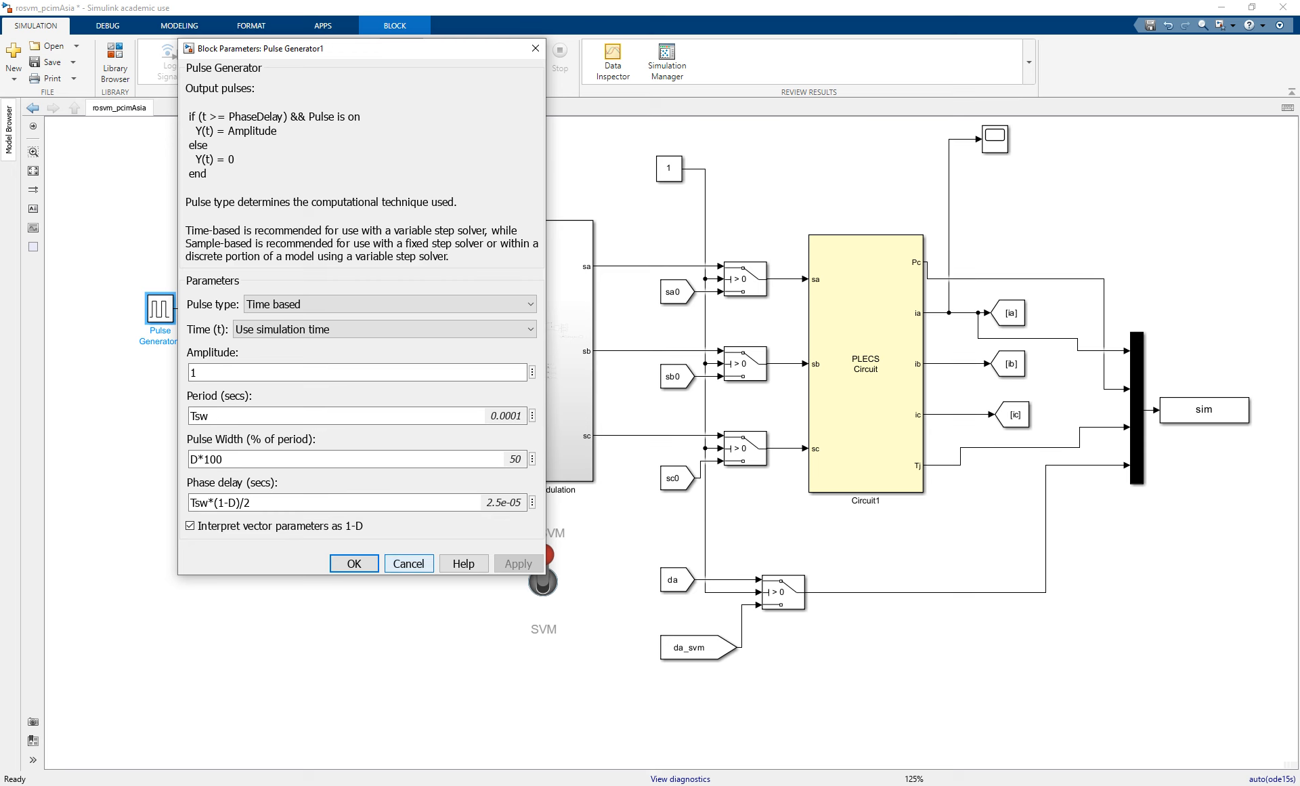
click(409, 563)
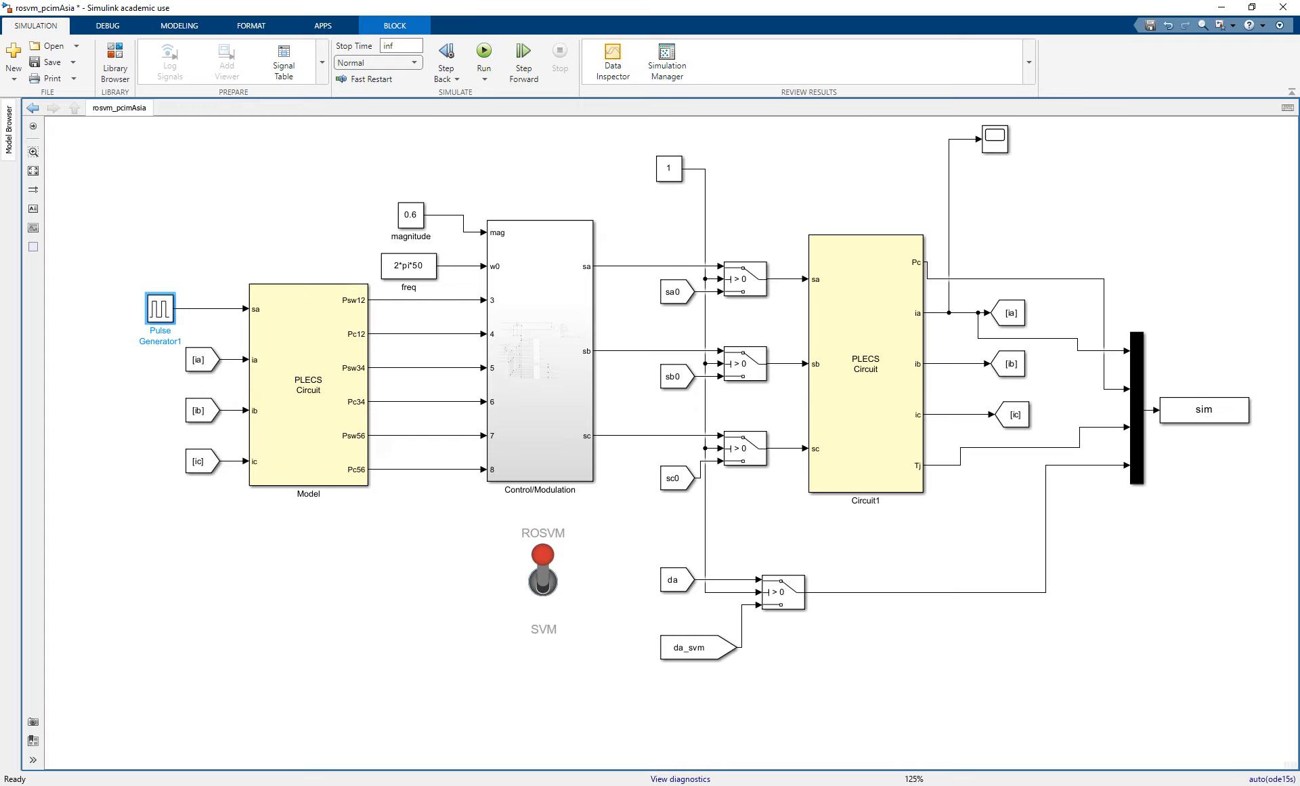
Step: View the three subsystems inside the Model PLECS circuit and return to the top-level diagram
double_click(311, 397)
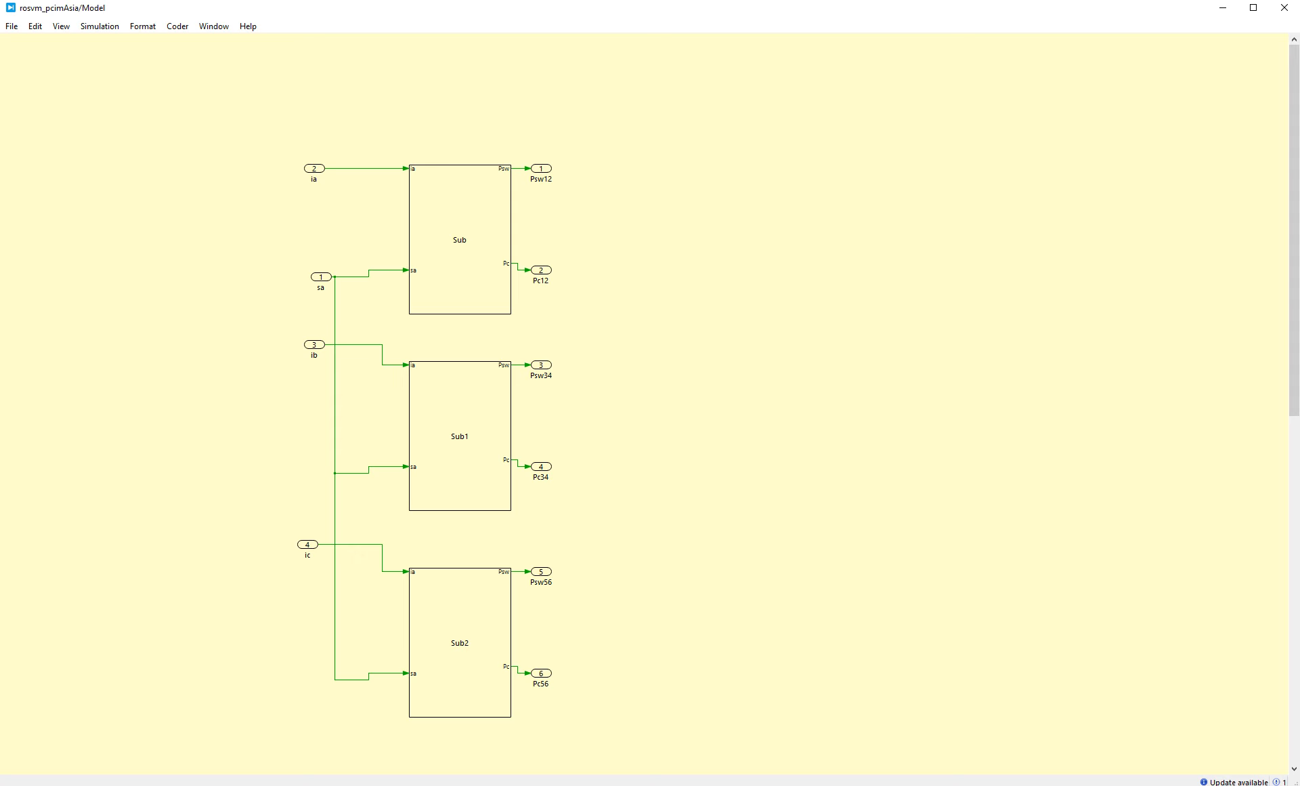
click(1285, 8)
click(552, 376)
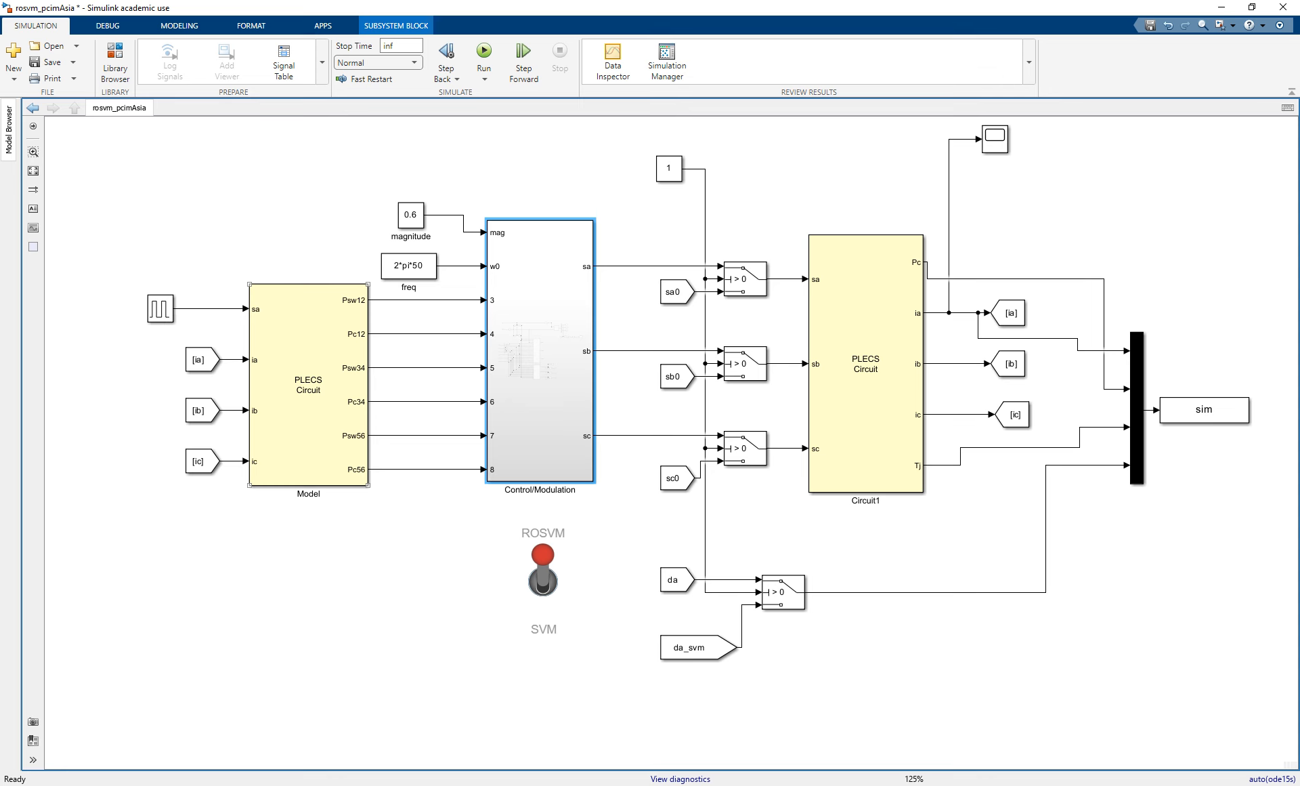
Step: Highlight the pulse generator and the ia, ib and ic inputs together with the Model block
drag(134, 246, 375, 529)
click(344, 569)
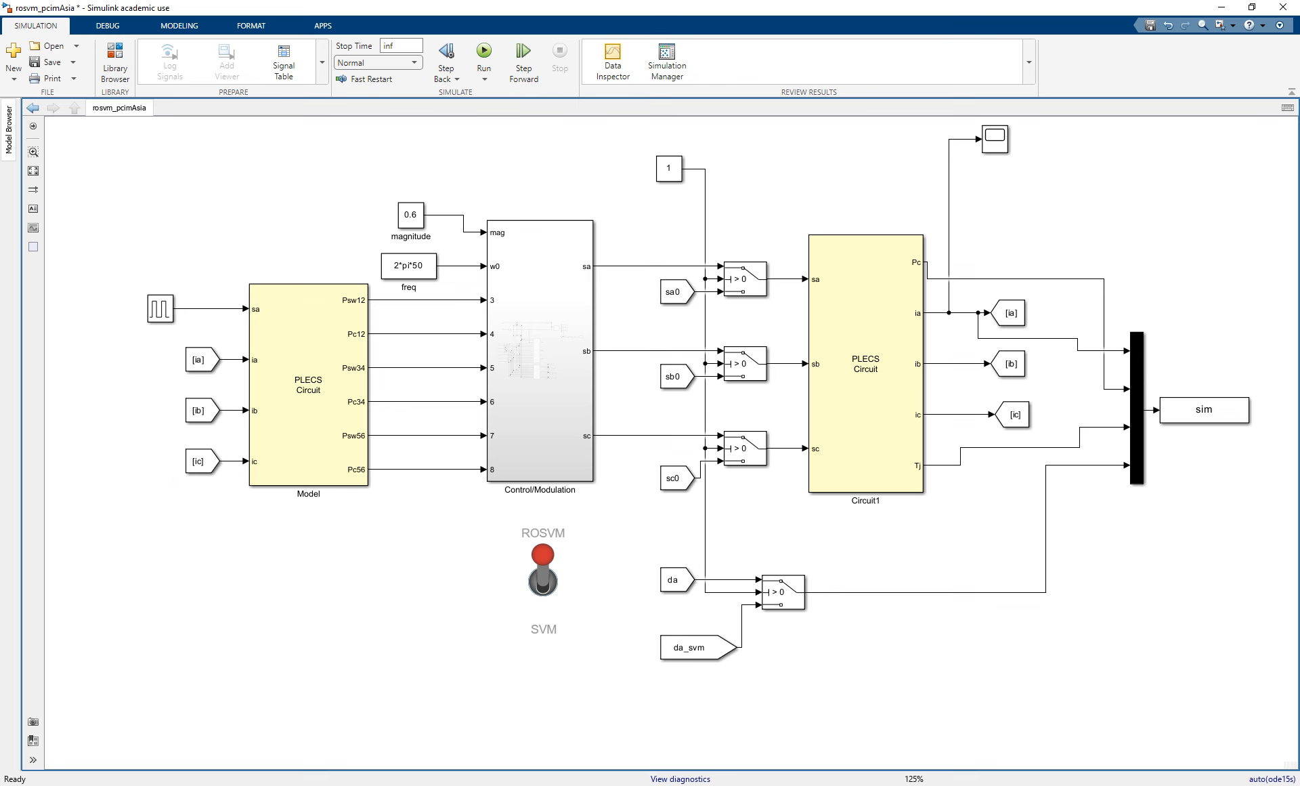
drag(173, 341, 232, 487)
drag(146, 229, 360, 515)
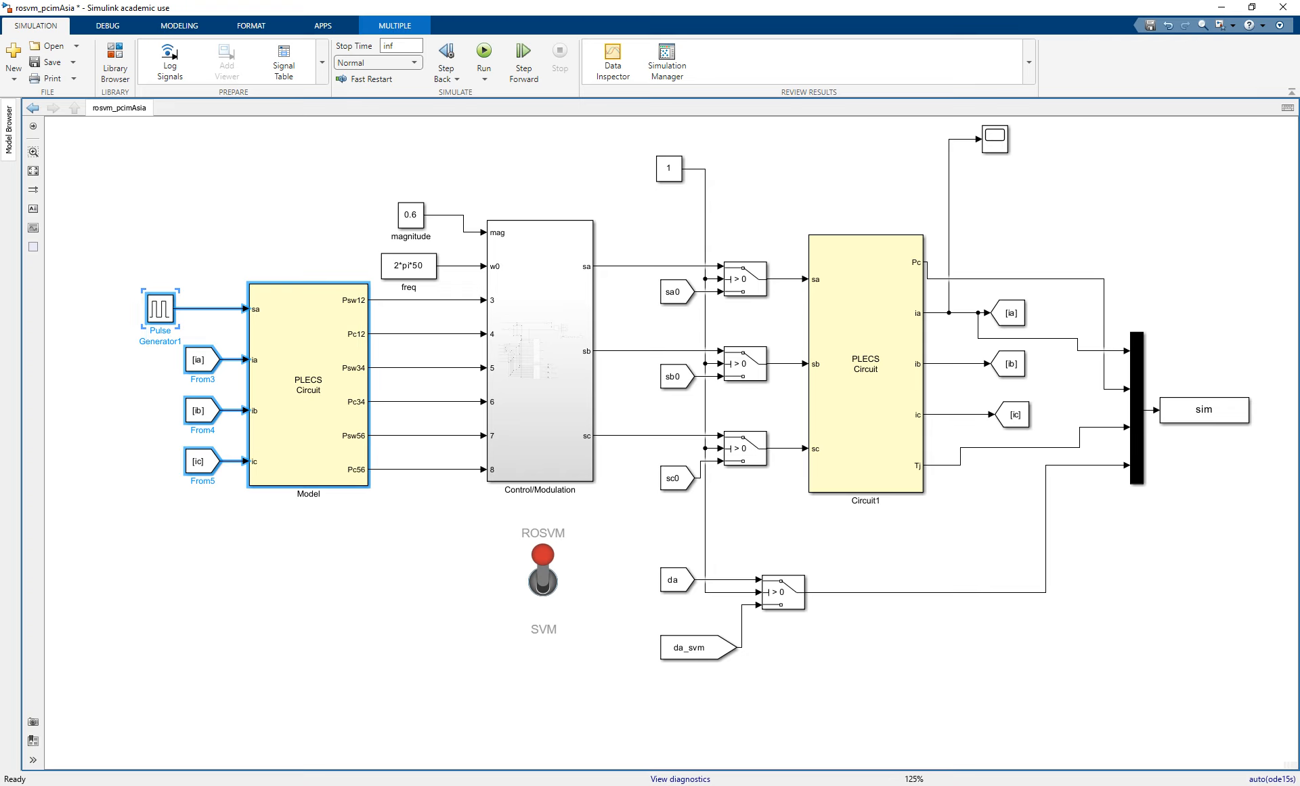
click(361, 516)
Step: Open the Sub subsystem of the Model circuit and examine its MOSFET and IGBT switches
double_click(309, 406)
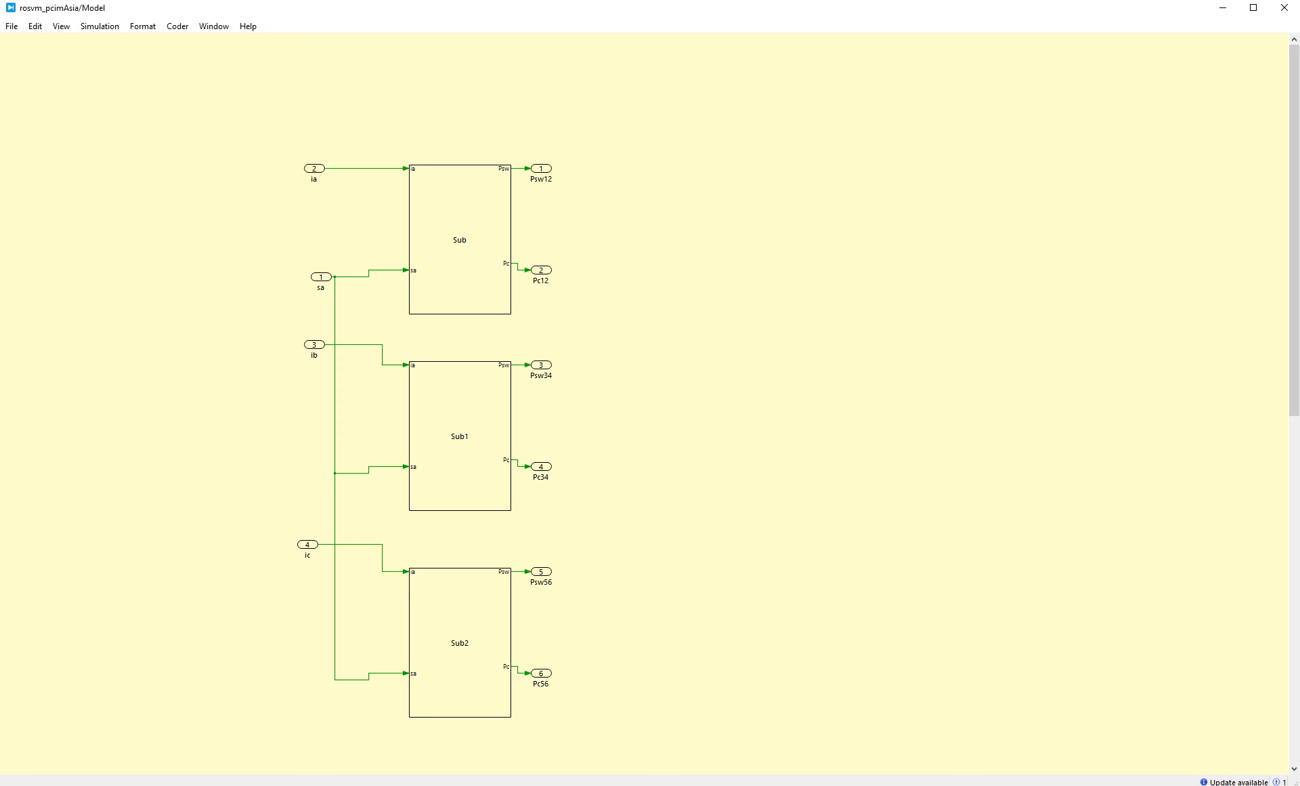
double_click(460, 239)
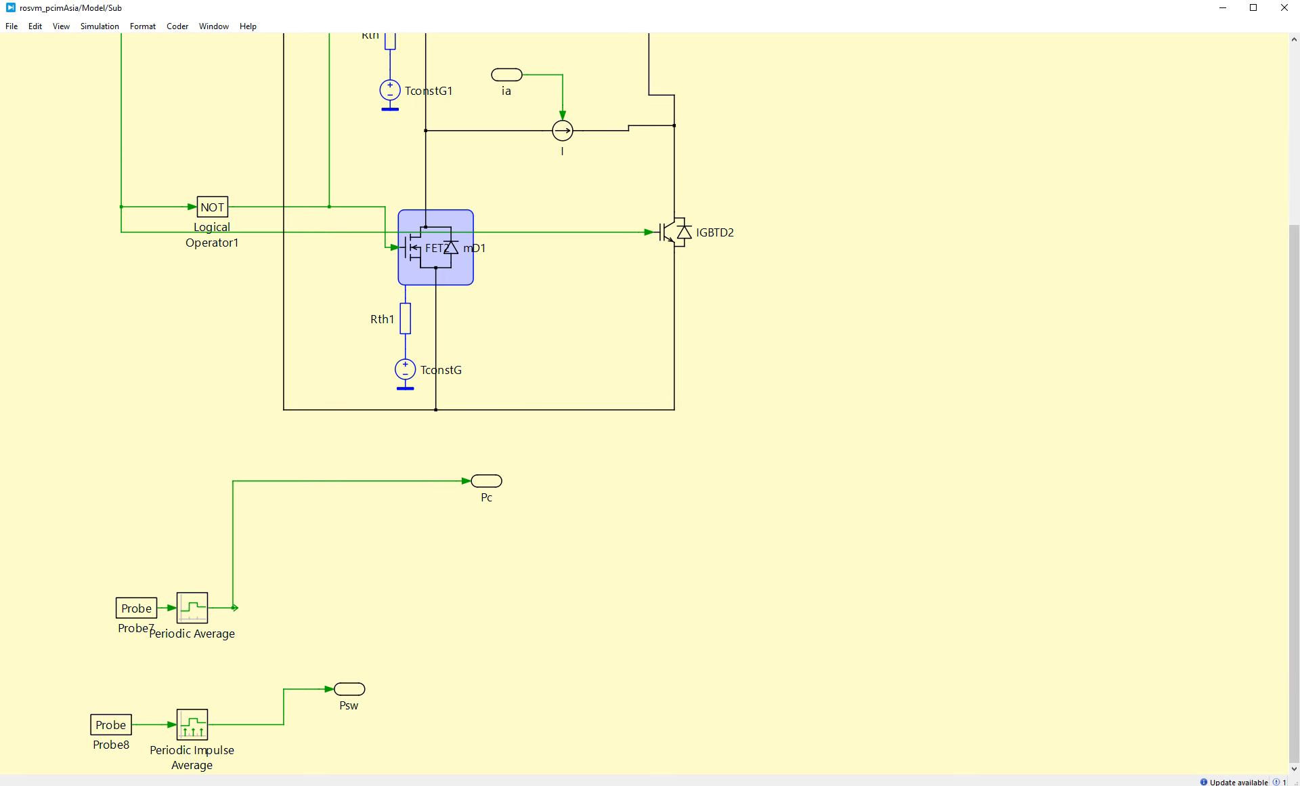
scroll(650, 407, up, 3)
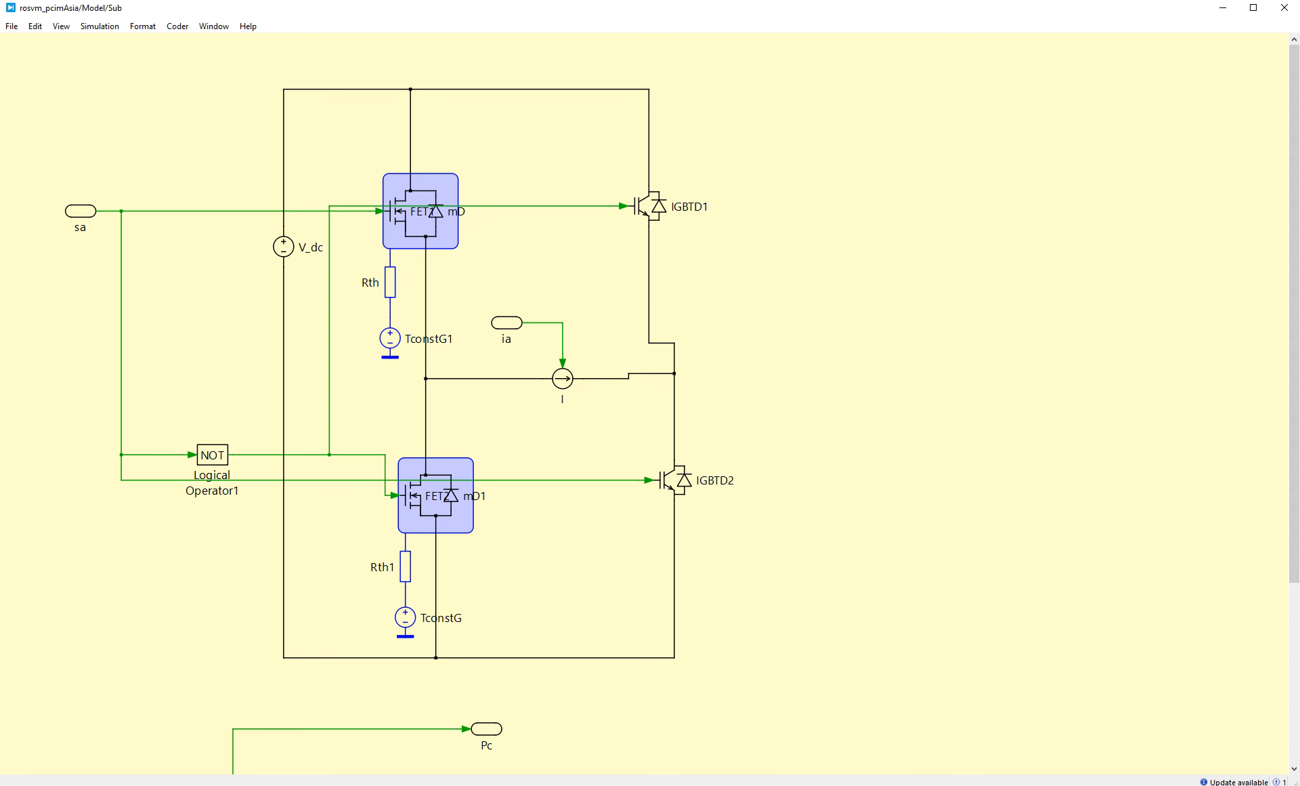
click(397, 211)
click(673, 480)
click(649, 206)
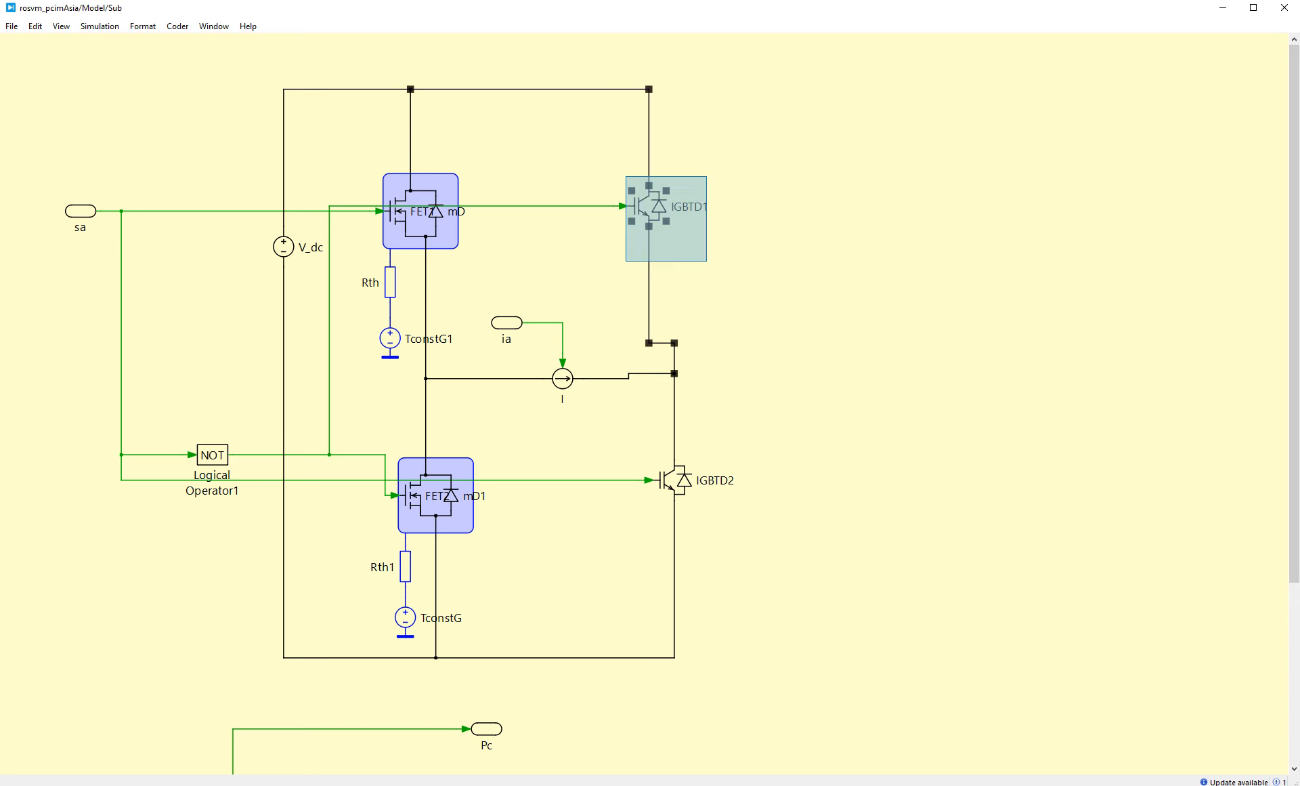
key(Escape)
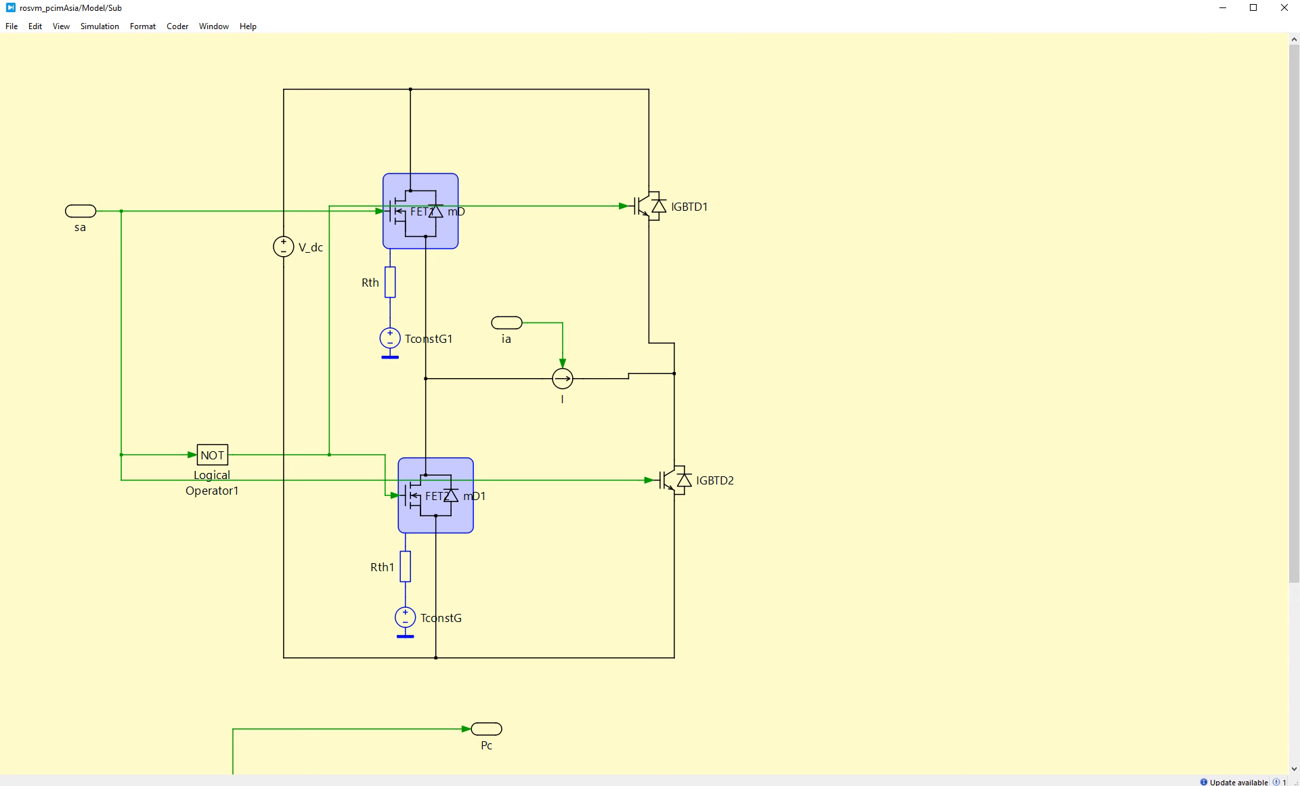
Step: Point out the ia current input and the sa switching input in the Sub circuit
drag(484, 300, 534, 345)
key(Escape)
click(80, 211)
Step: Check the signals probed by Probe7 and the averaging time of the Periodic Average block, leaving both unchanged
scroll(650, 406, down, 5)
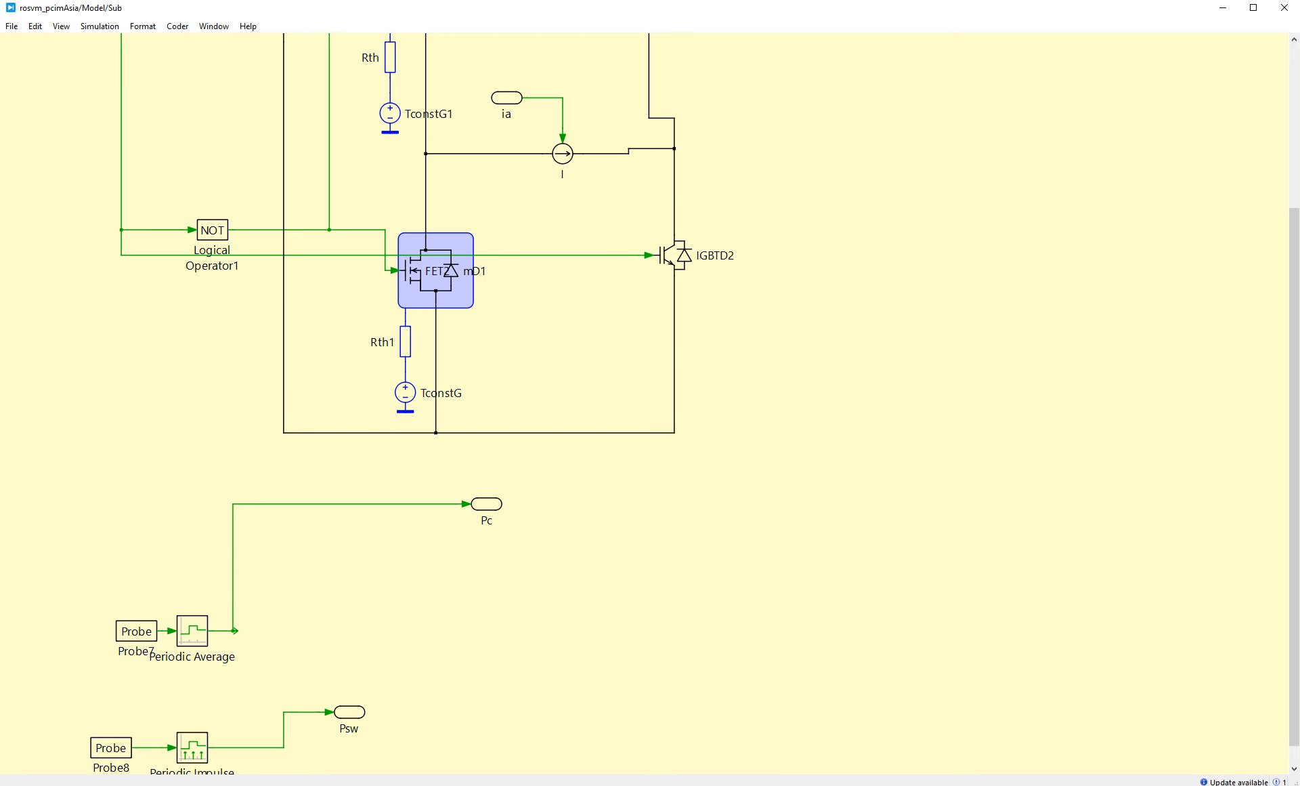
double_click(136, 631)
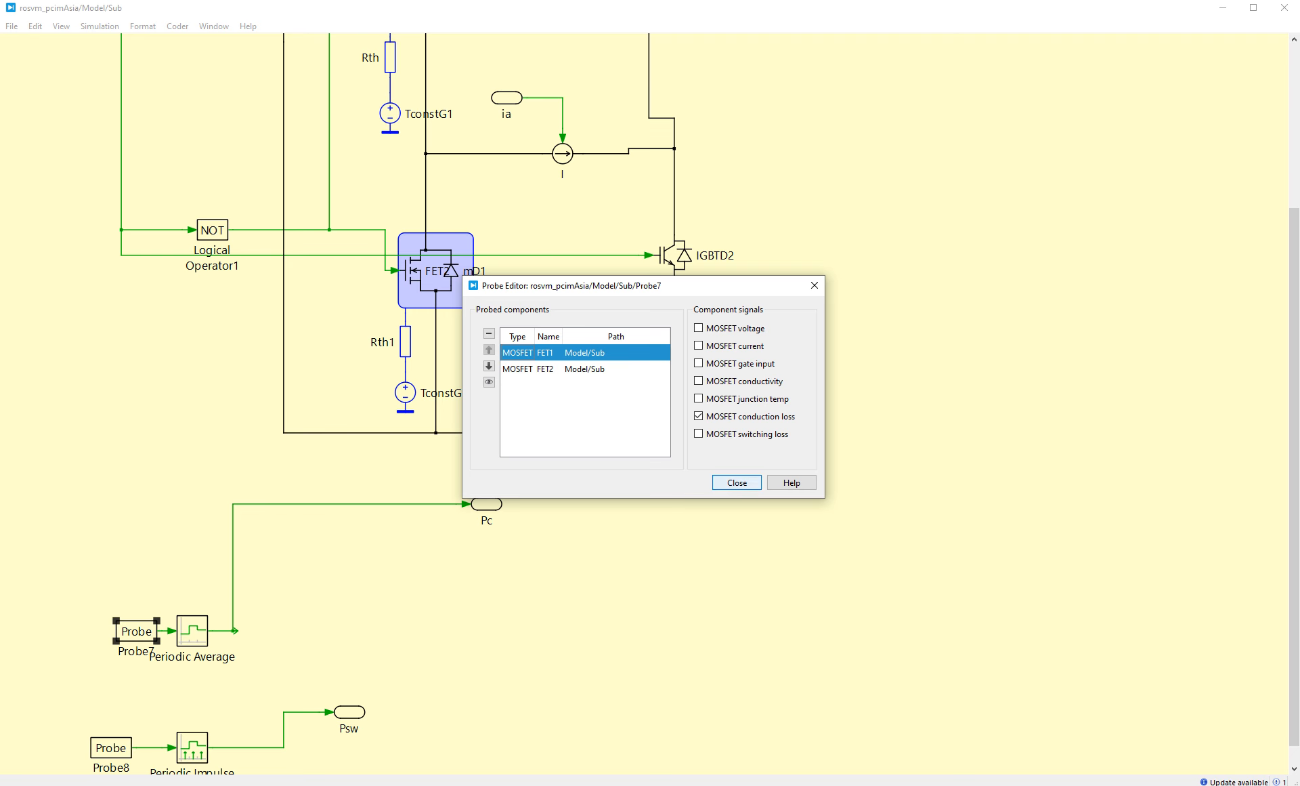
click(737, 482)
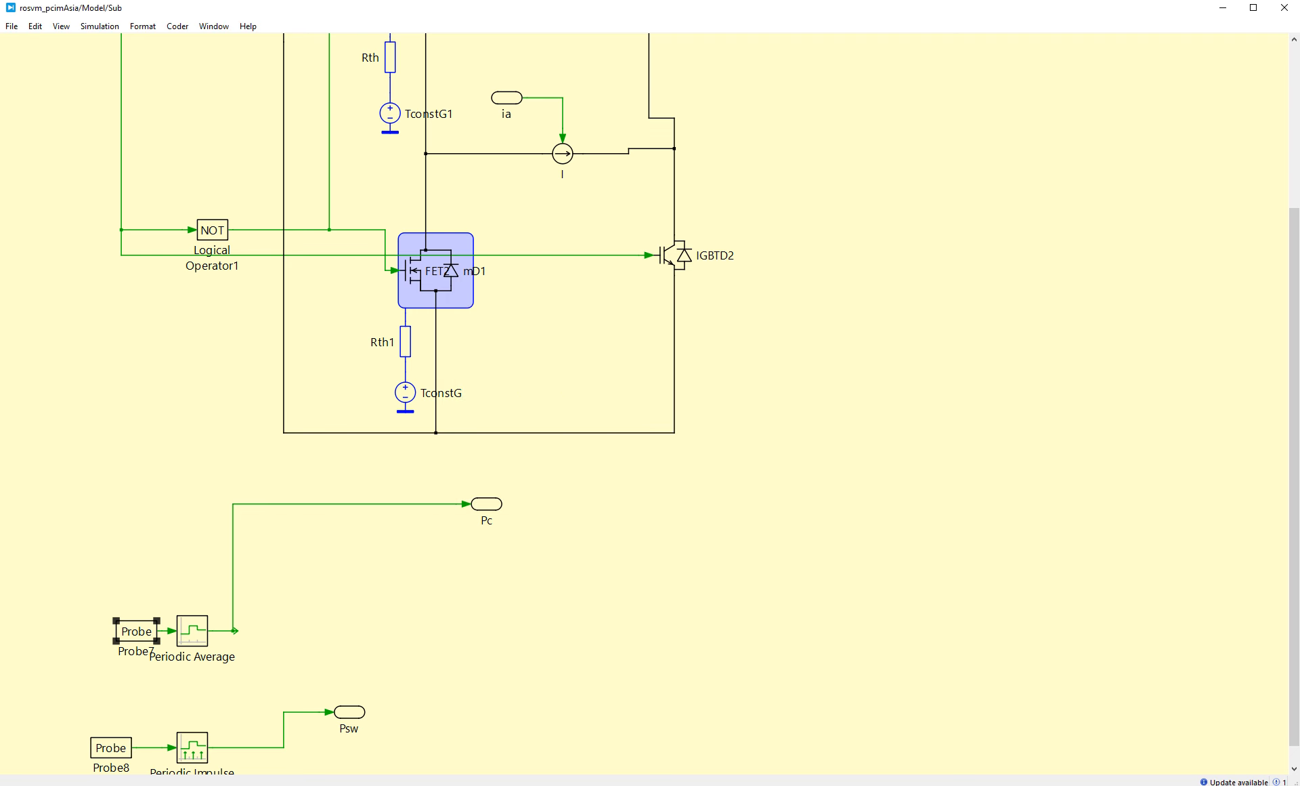
double_click(193, 630)
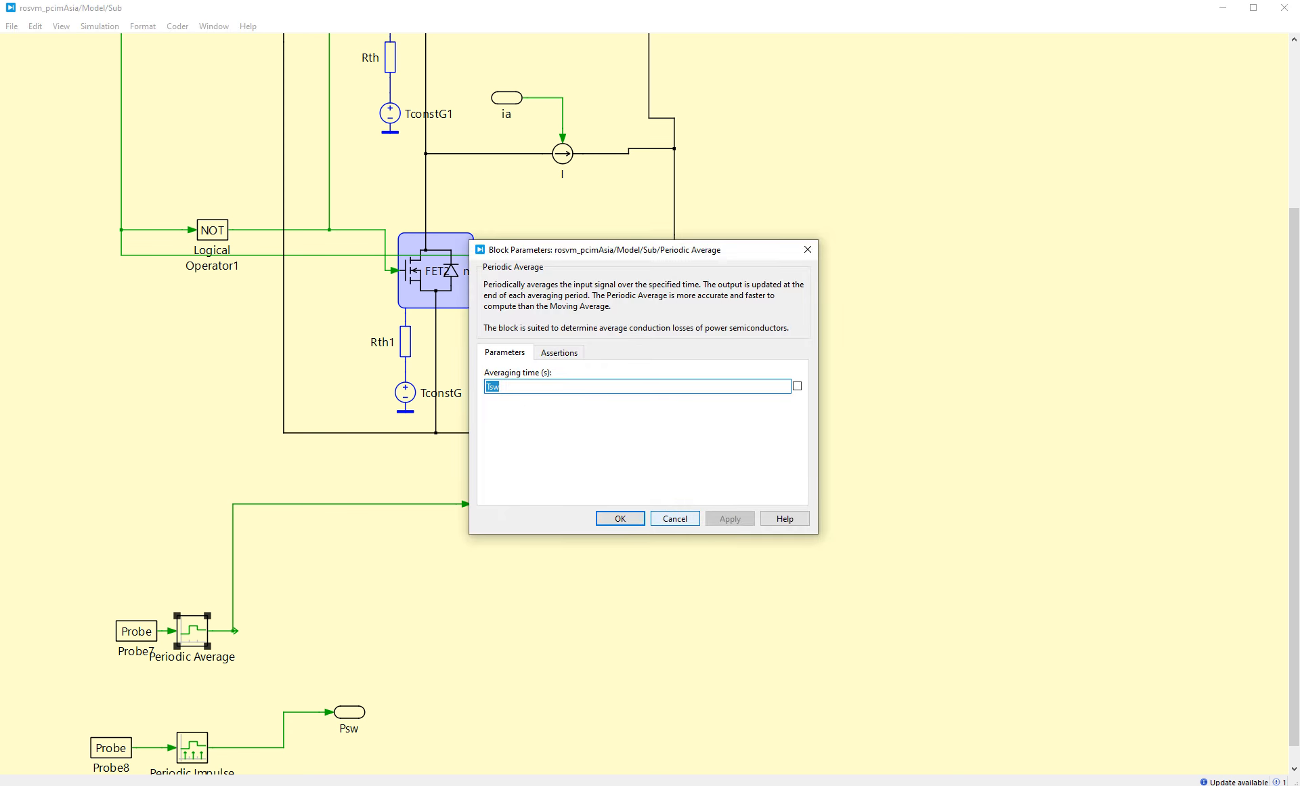
click(675, 519)
Step: Close the Sub and Model circuits and highlight the six loss signals running from Model to Control/Modulation
scroll(650, 406, up, 3)
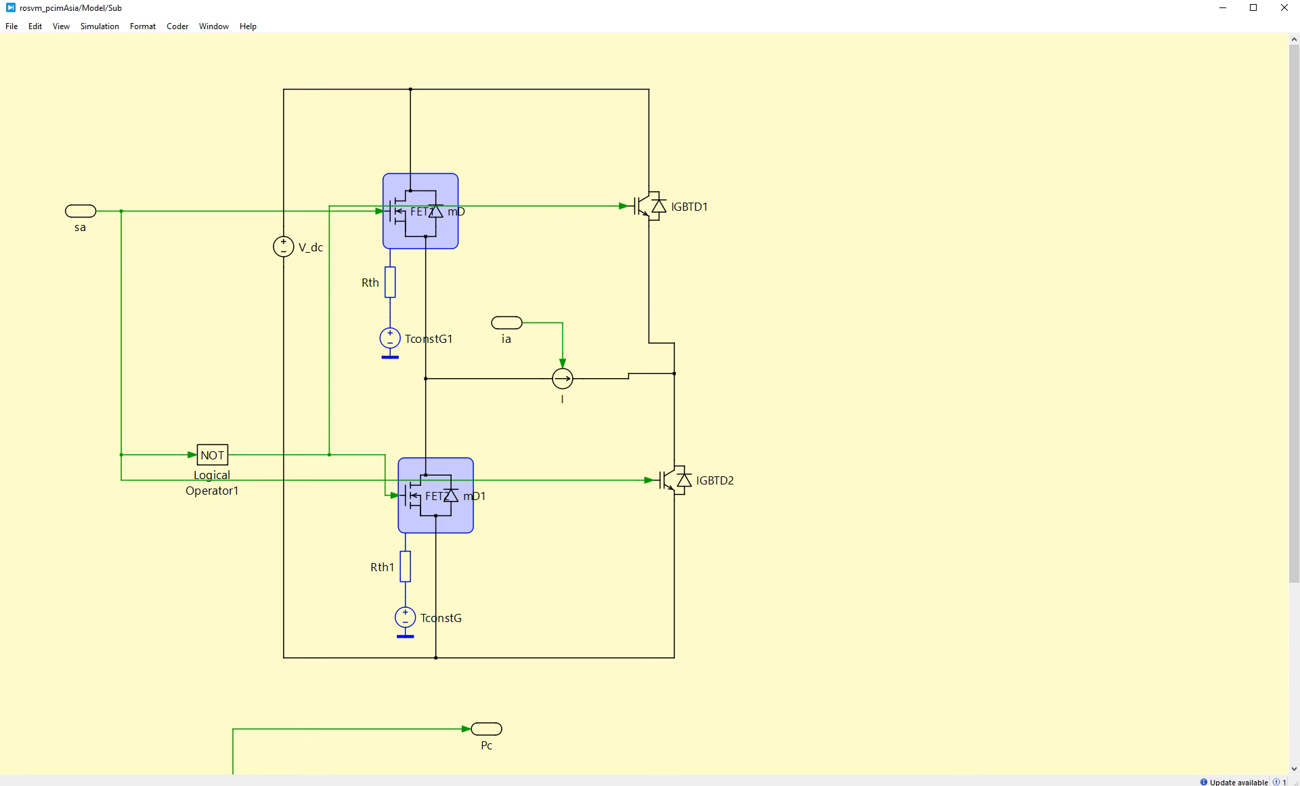
click(284, 247)
click(1285, 7)
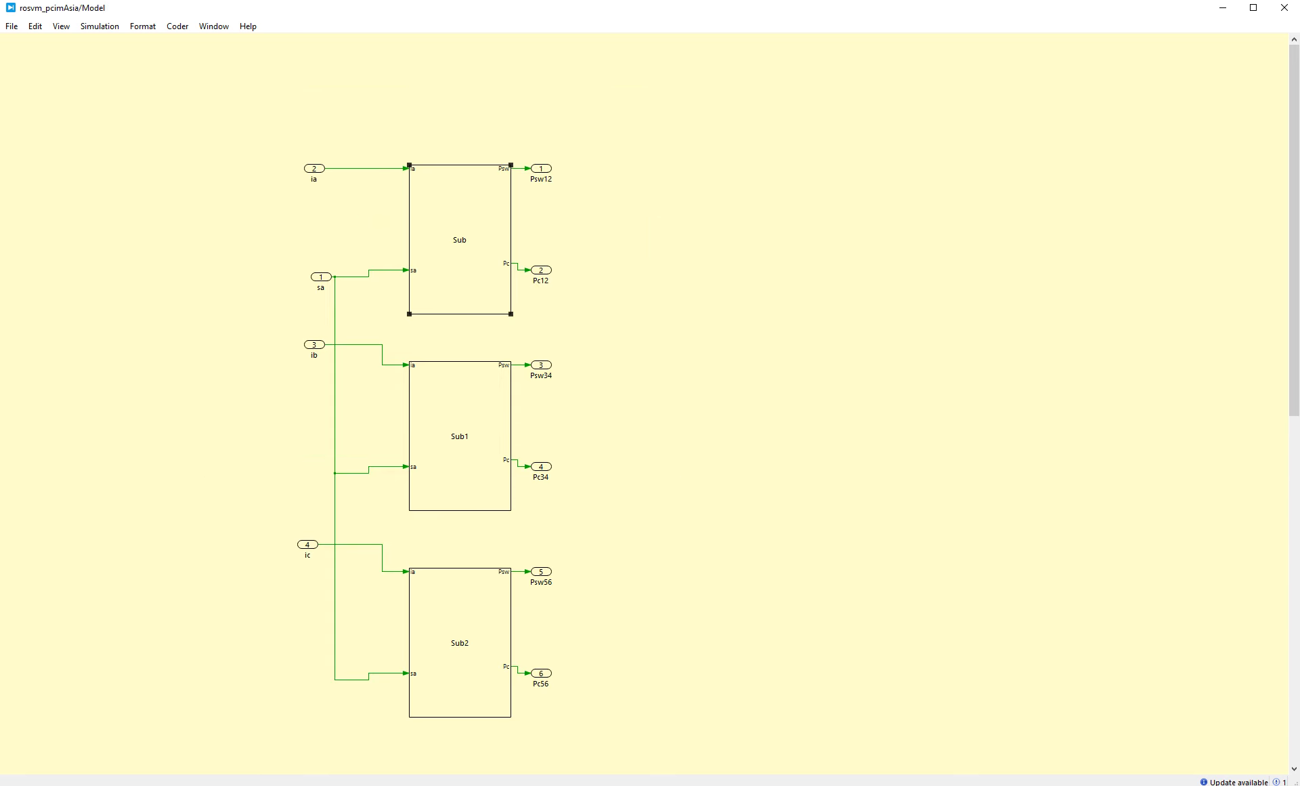
click(1285, 8)
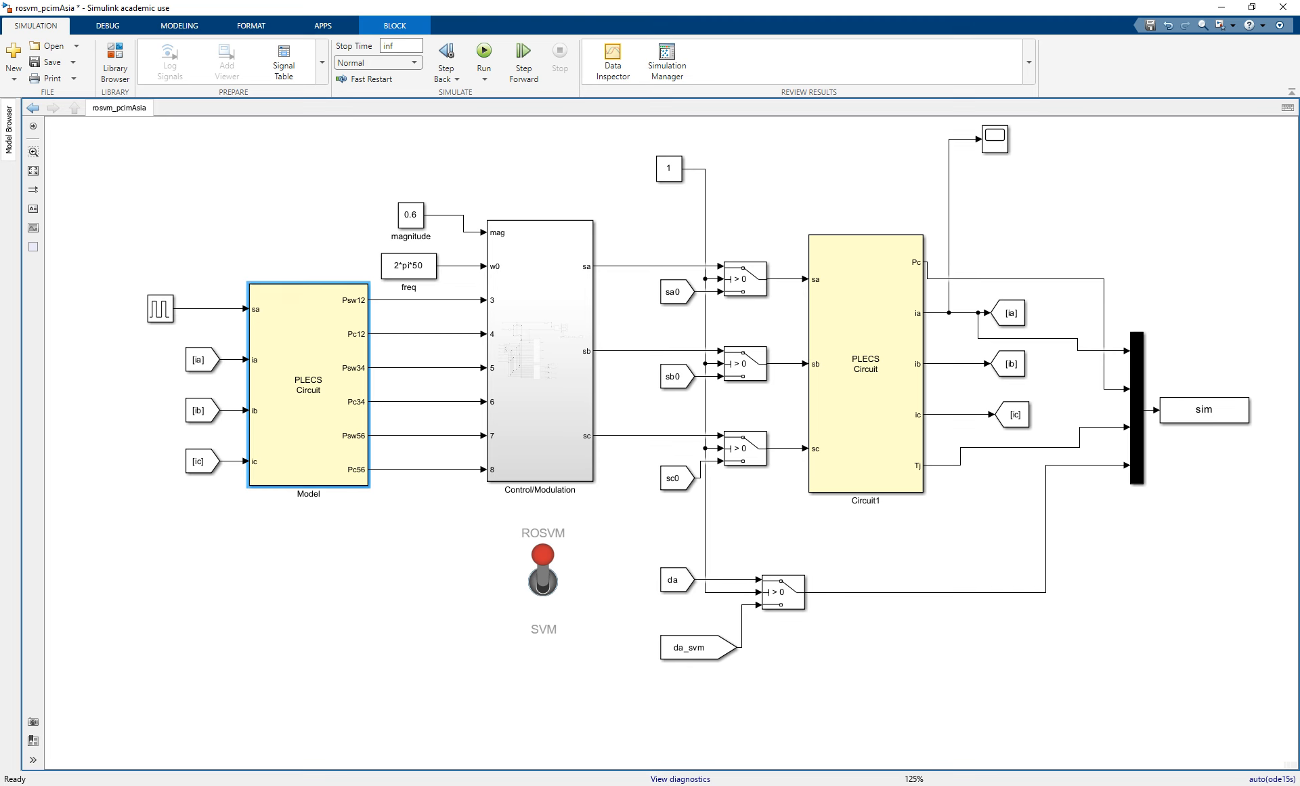
drag(408, 516, 367, 299)
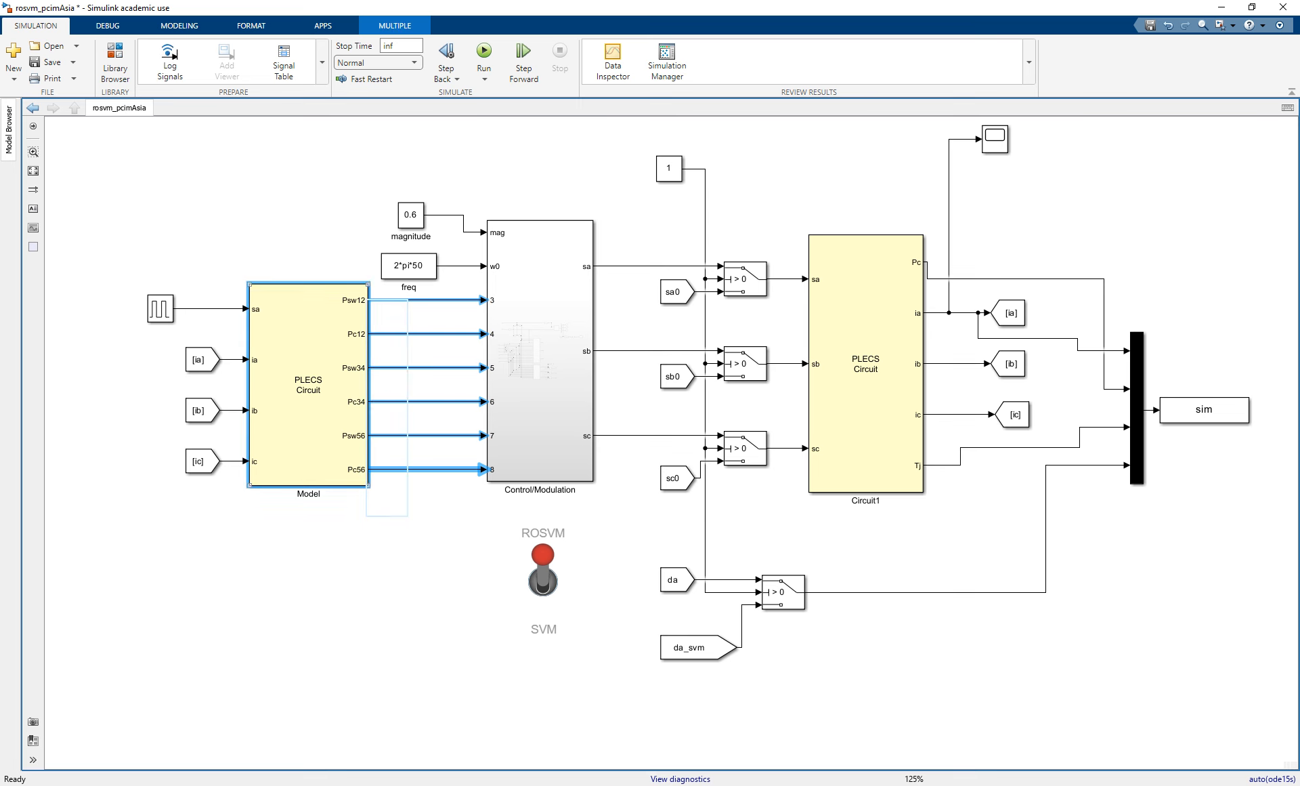
click(410, 516)
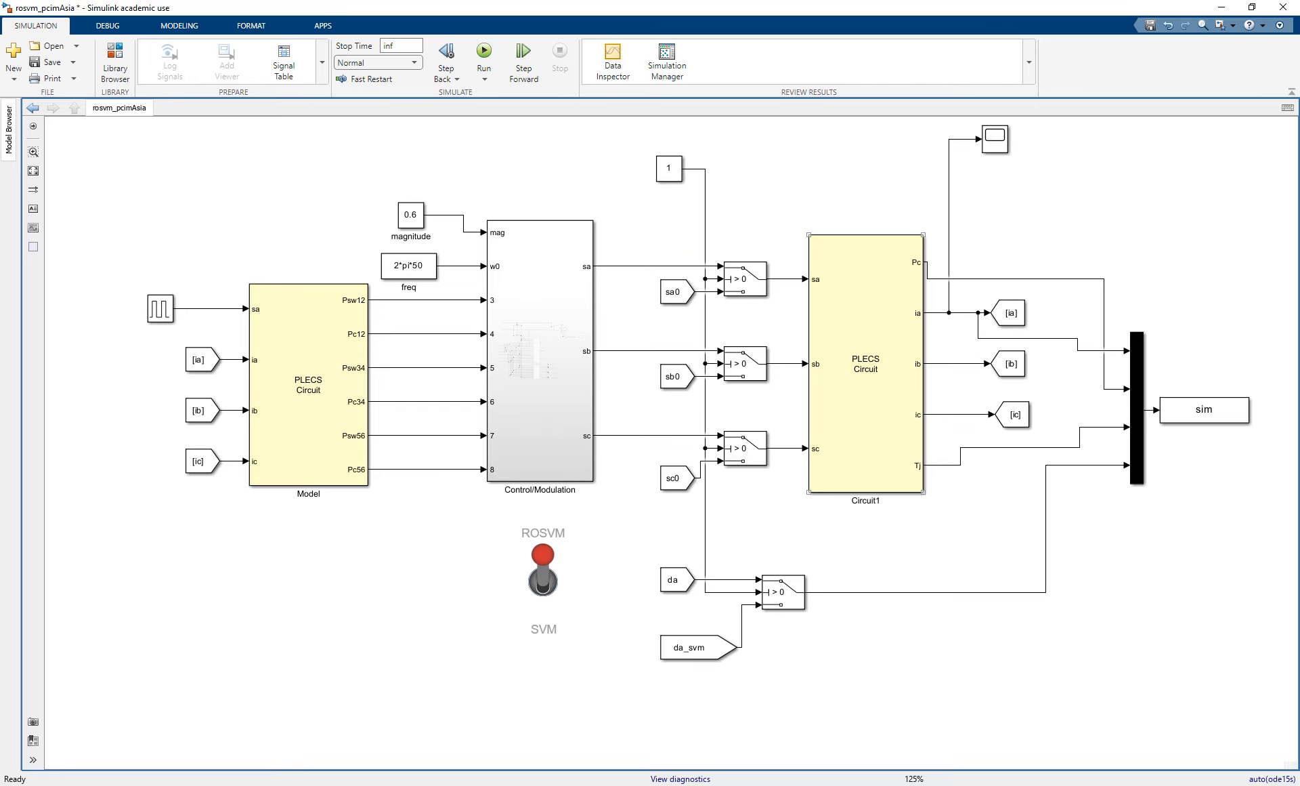
Step: Open the Sub subsystem inside Circuit1 and inspect the thermal parameters of the upper phase-a MOSFET without changing them
double_click(865, 380)
double_click(809, 434)
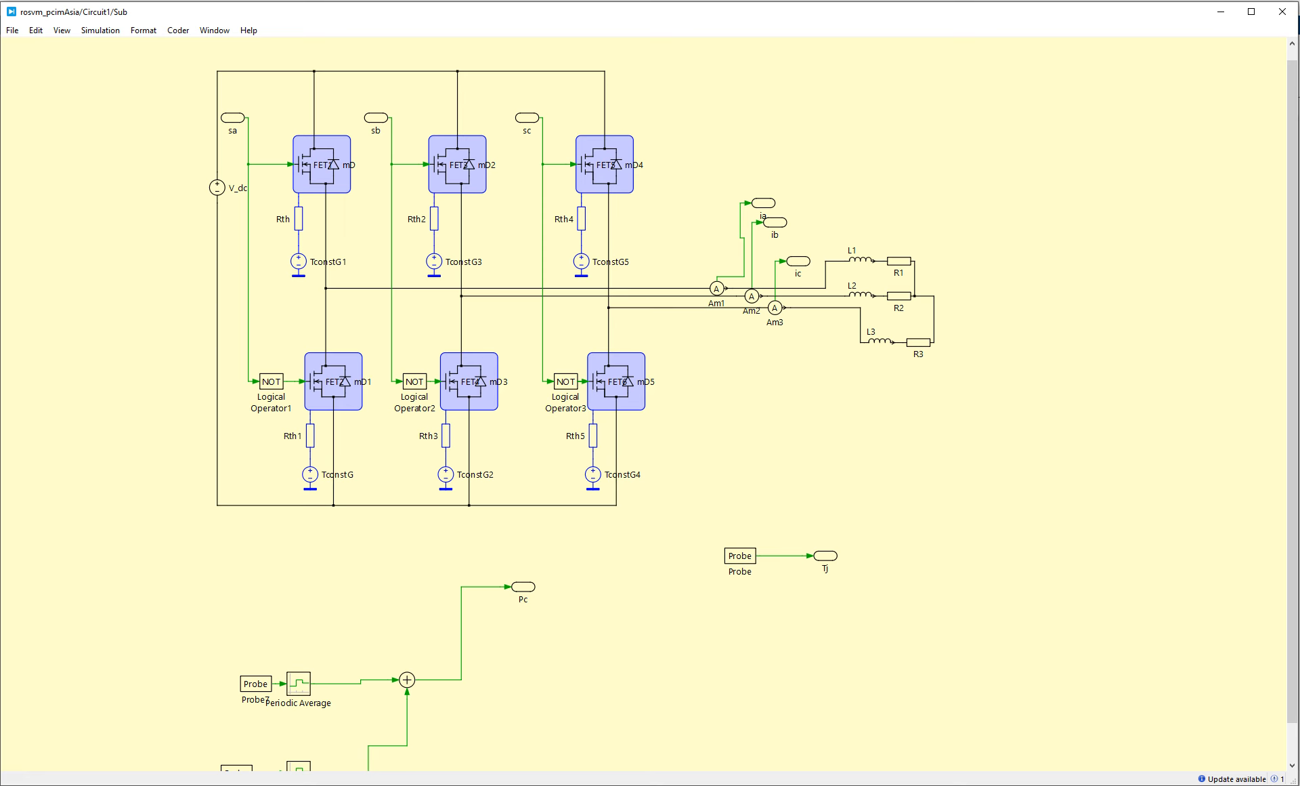
double_click(321, 164)
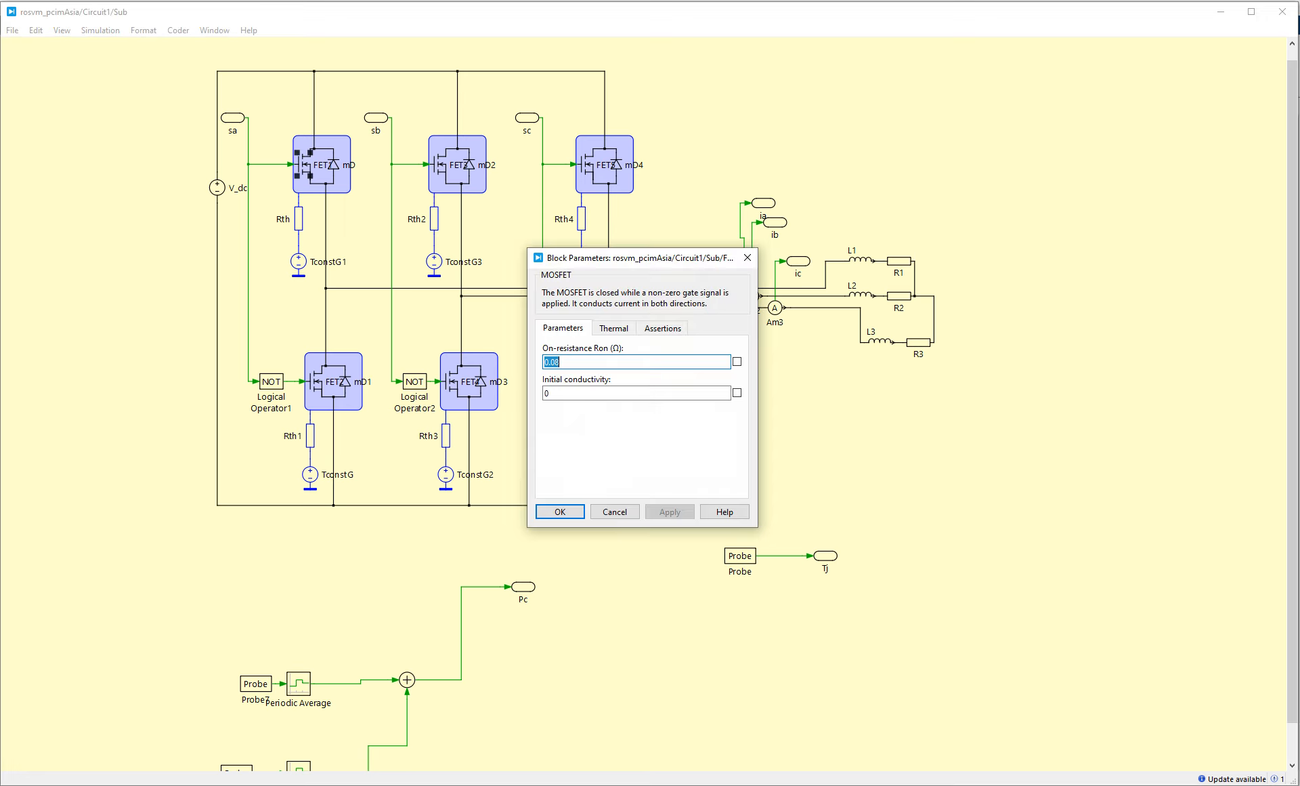
click(613, 328)
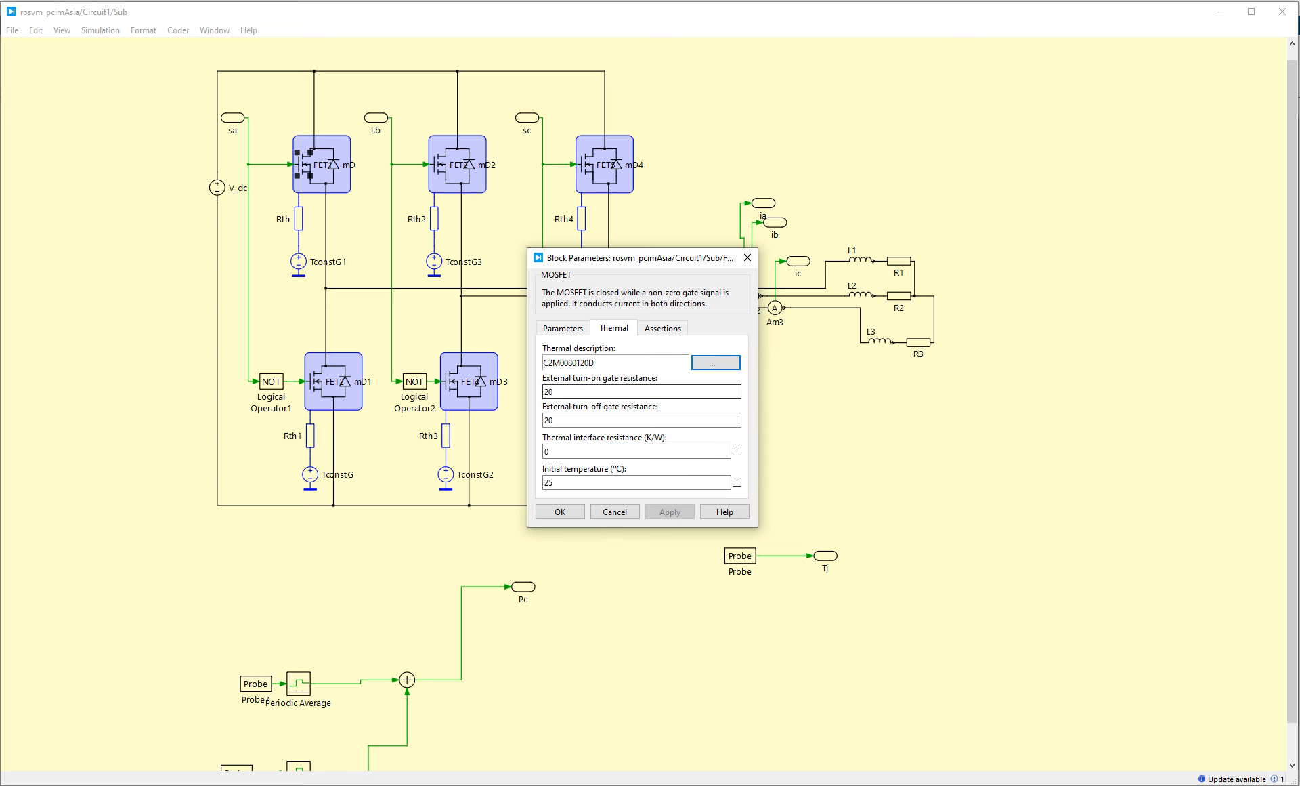
click(615, 512)
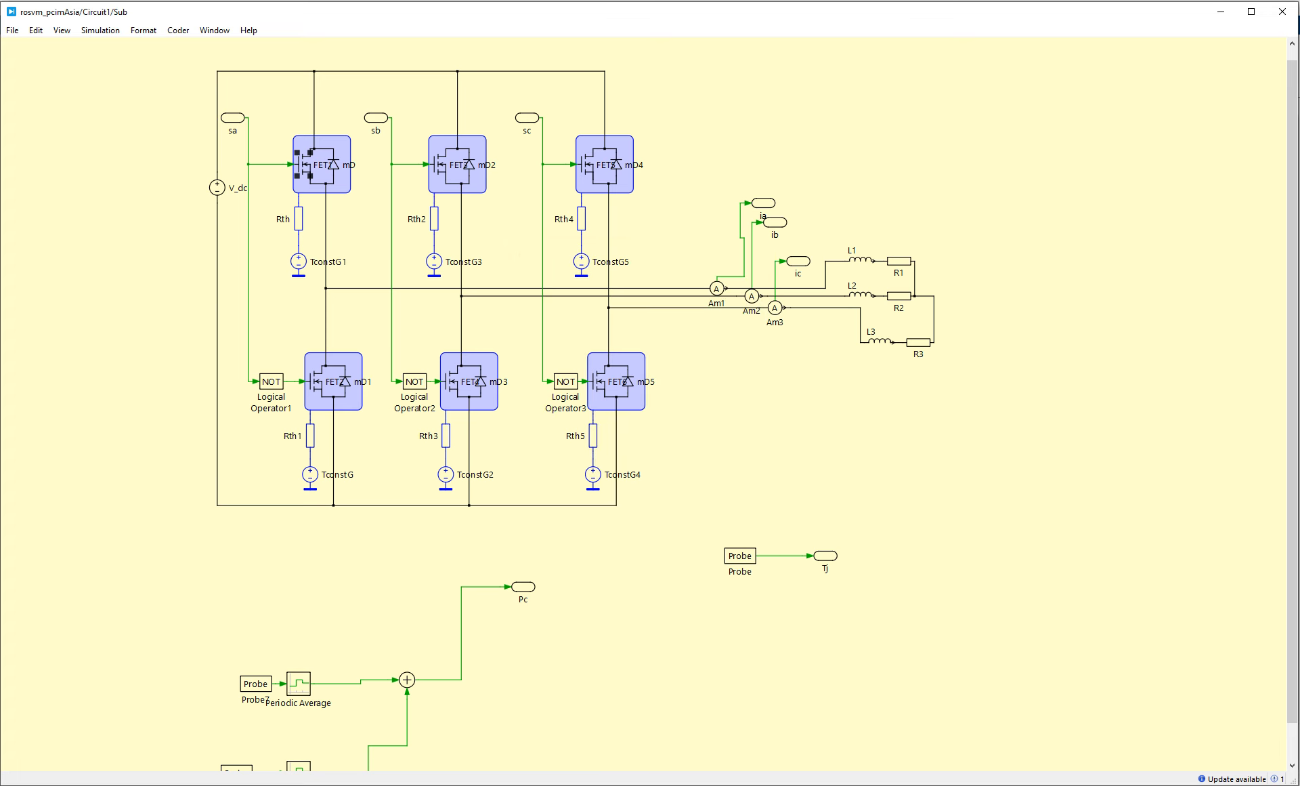
Step: Highlight the three-phase RL load and the current measurements, and close the Circuit1 schematics
drag(957, 367, 840, 227)
click(840, 227)
drag(690, 176, 796, 354)
click(796, 355)
click(1282, 12)
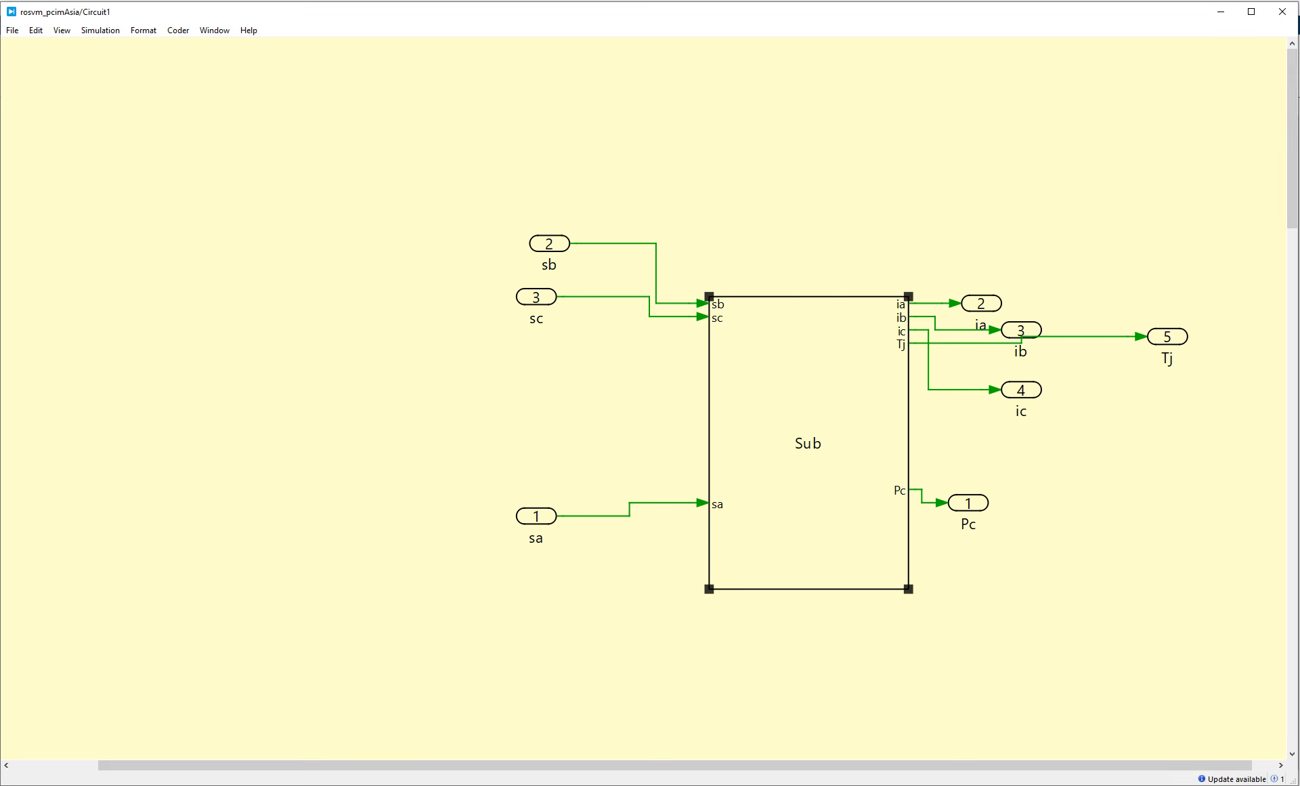
click(1283, 12)
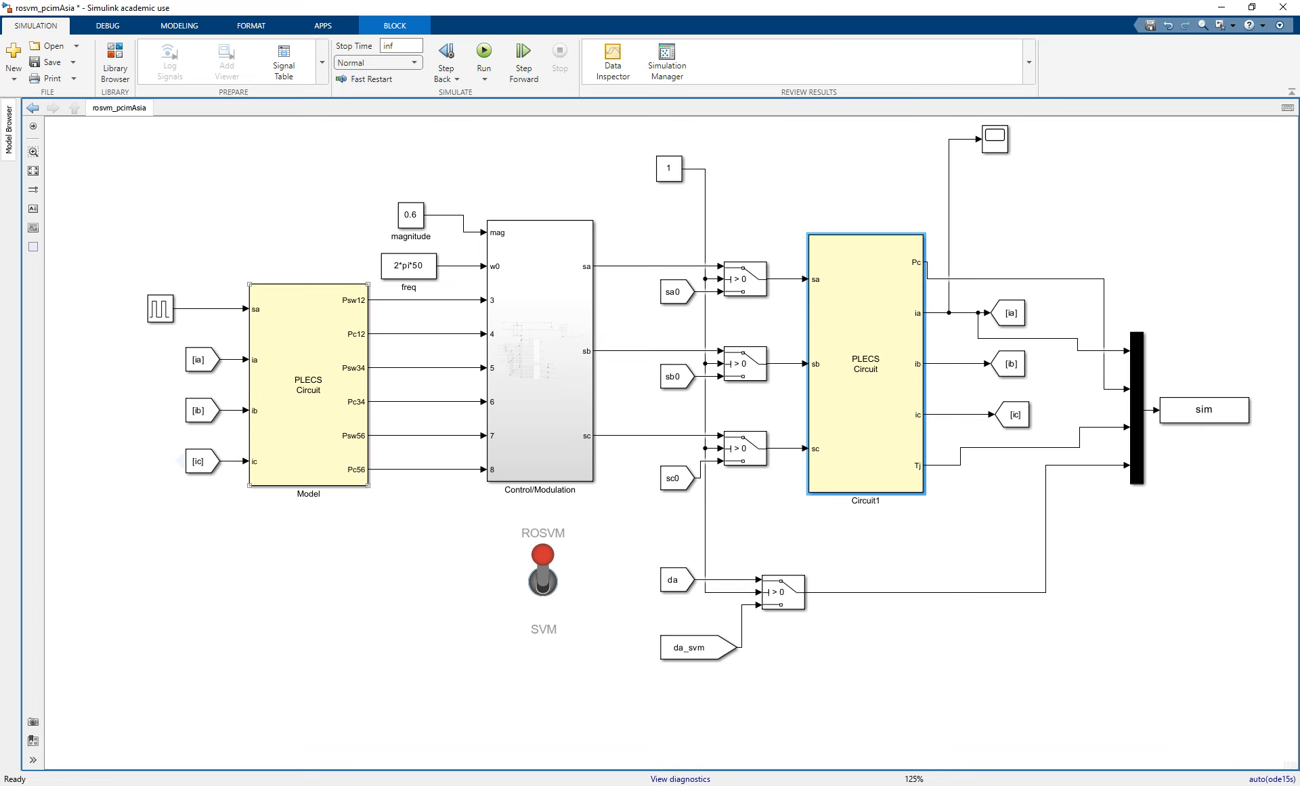
Step: Highlight the Control/Modulation block together with its magnitude and freq inputs in the top-level diagram
click(298, 399)
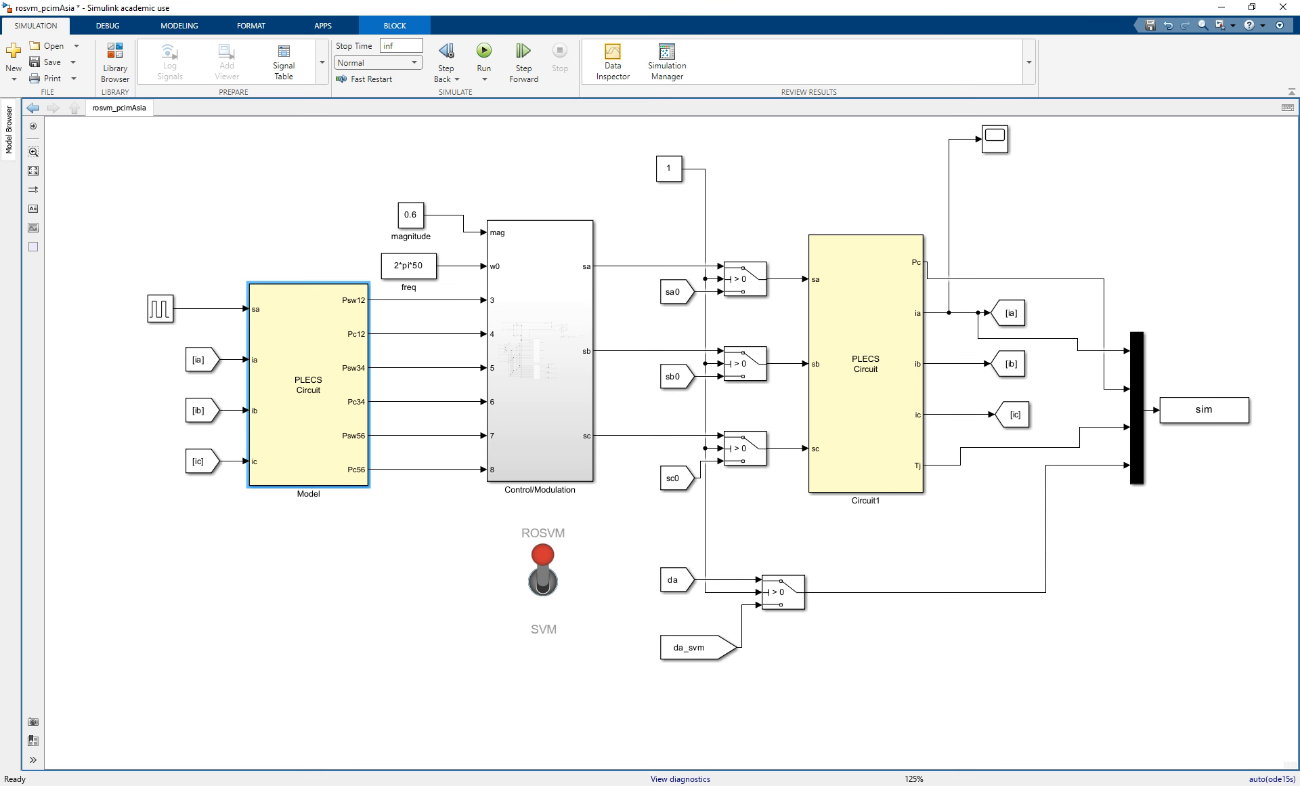
drag(380, 151, 601, 504)
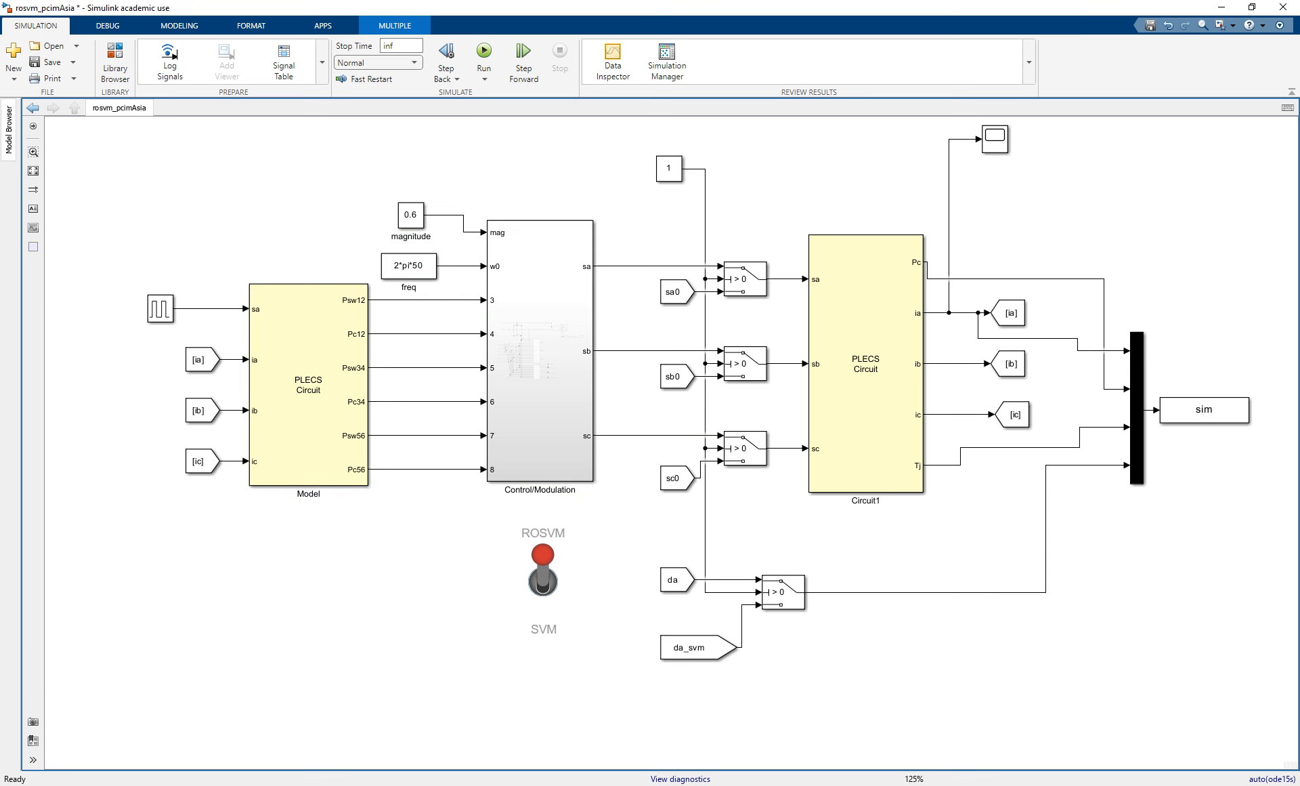
click(411, 216)
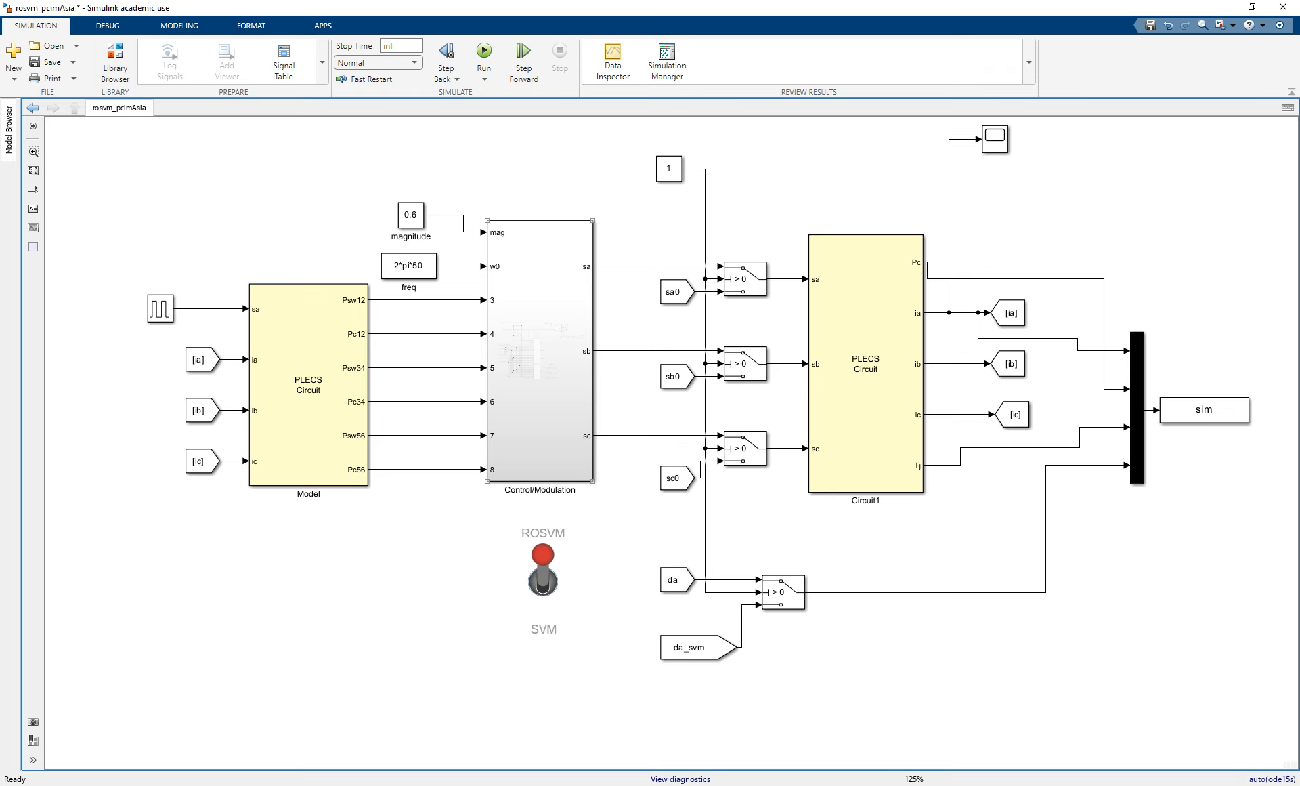
Step: Open the Control/Modulation subsystem and review the block parameters of the cvxx_opt S-function and its output wiring
double_click(540, 351)
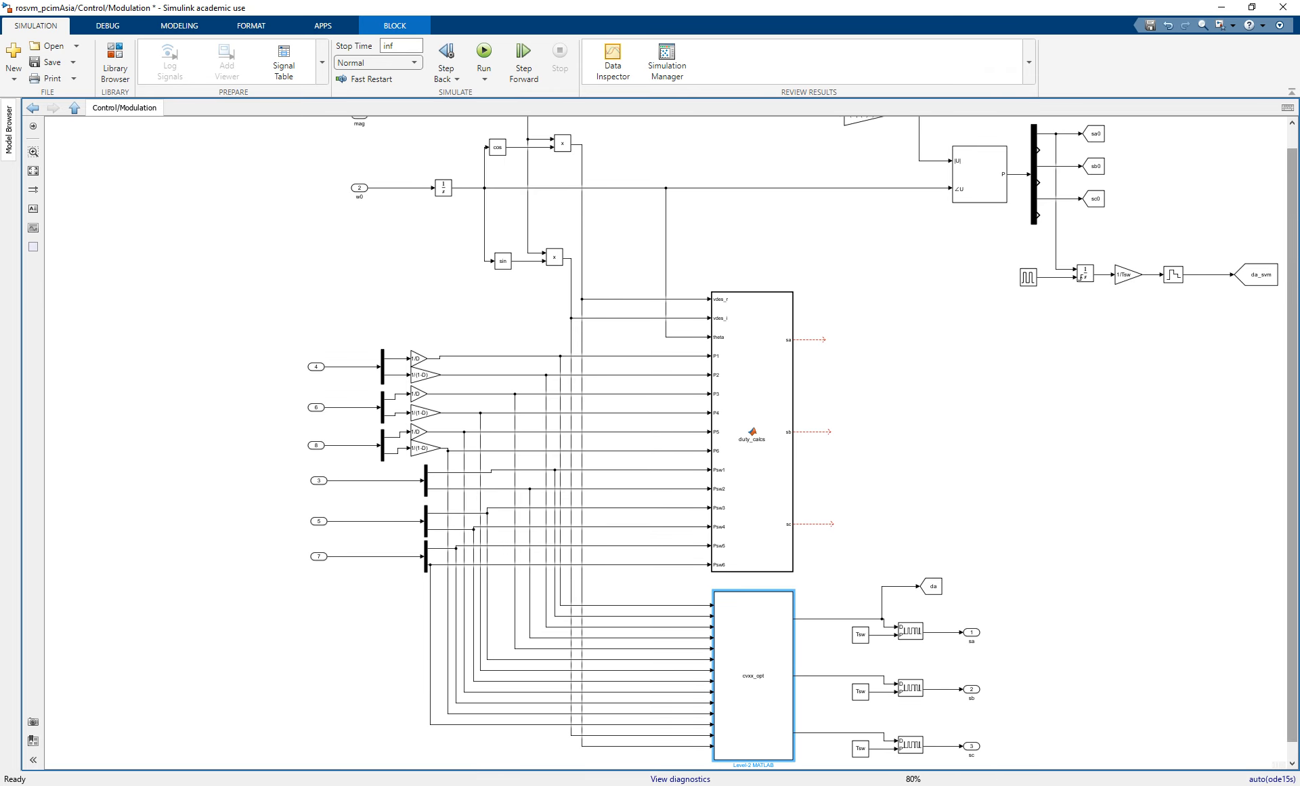
scroll(802, 441, down, 1)
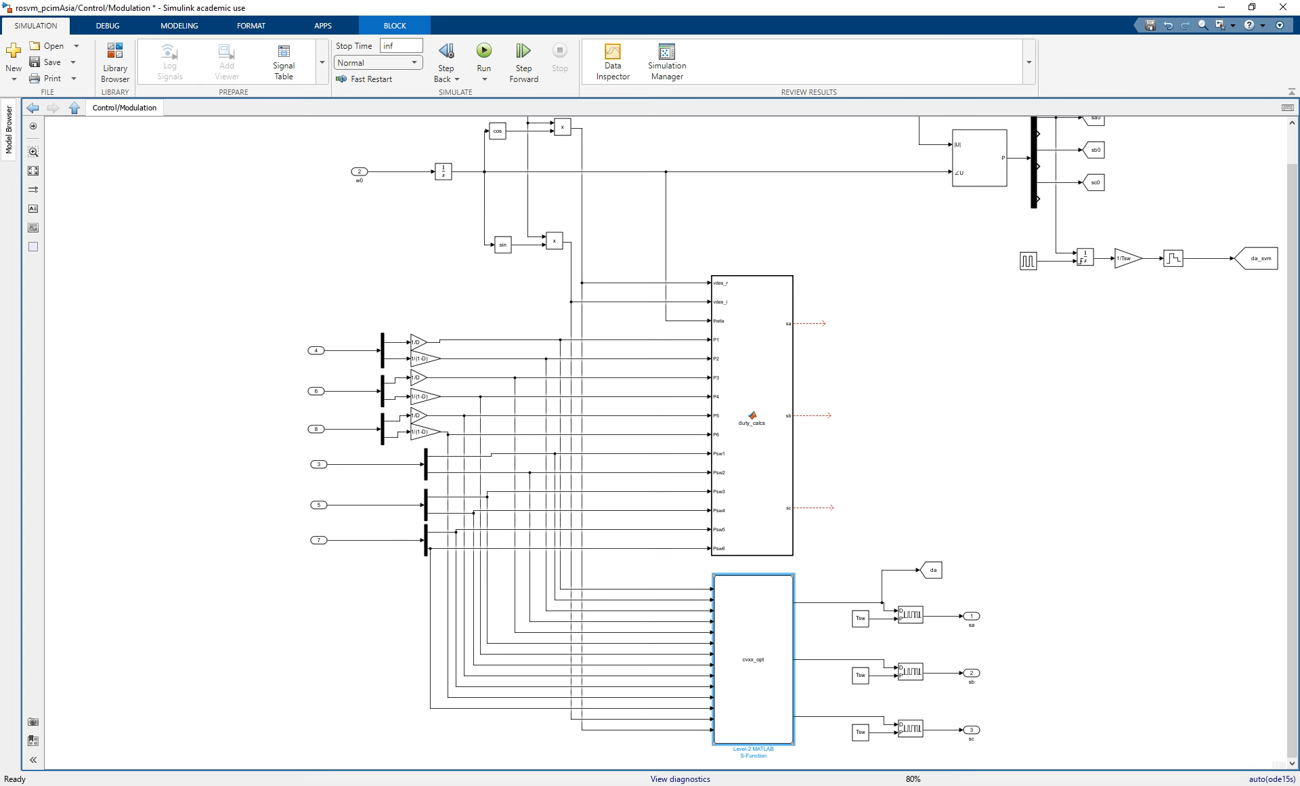
double_click(753, 659)
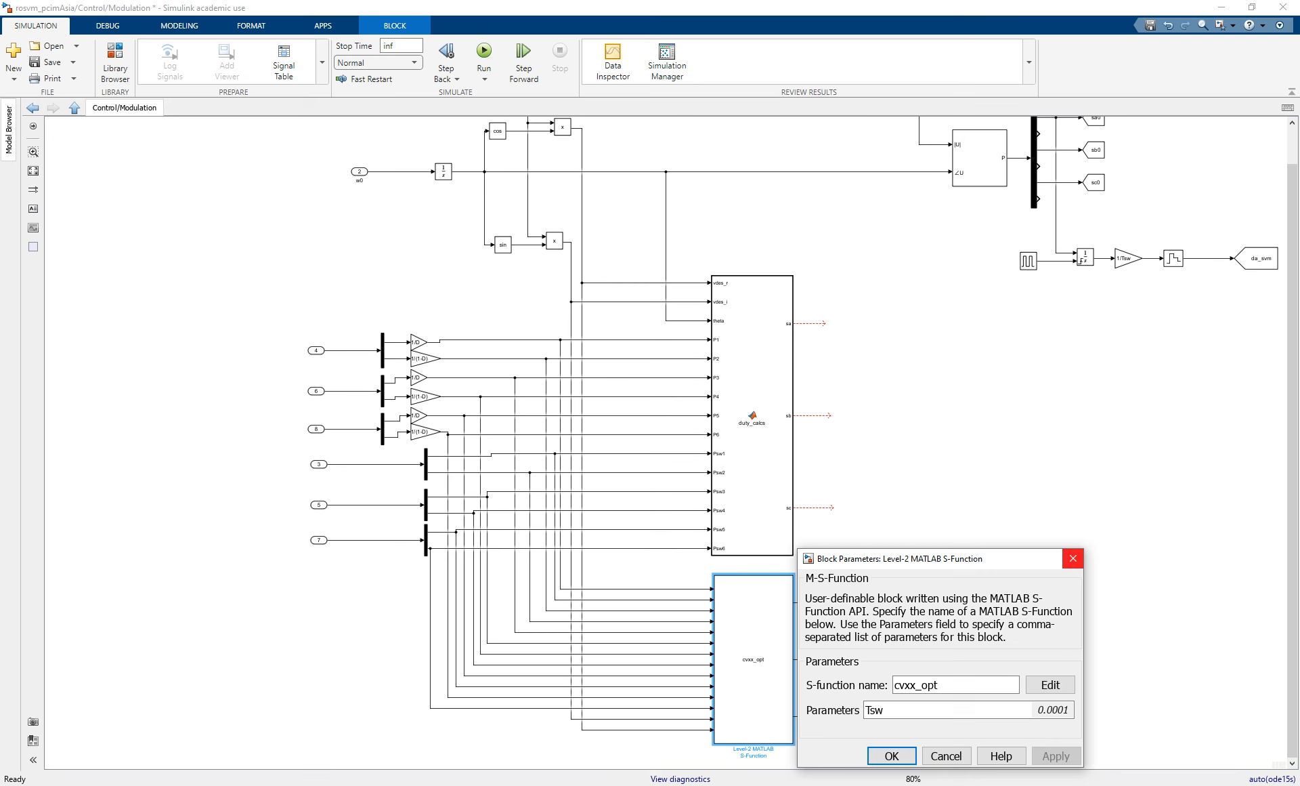
click(1073, 558)
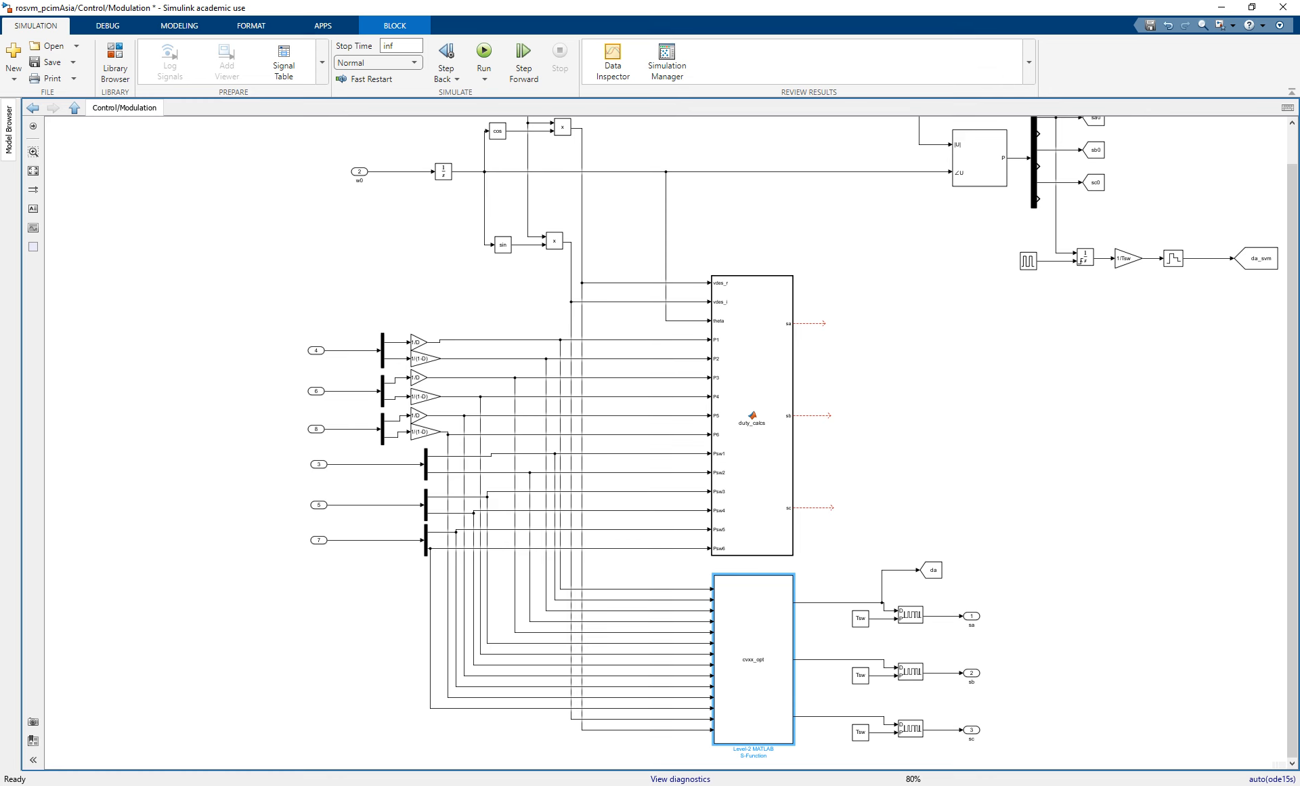
scroll(885, 627, up, 5)
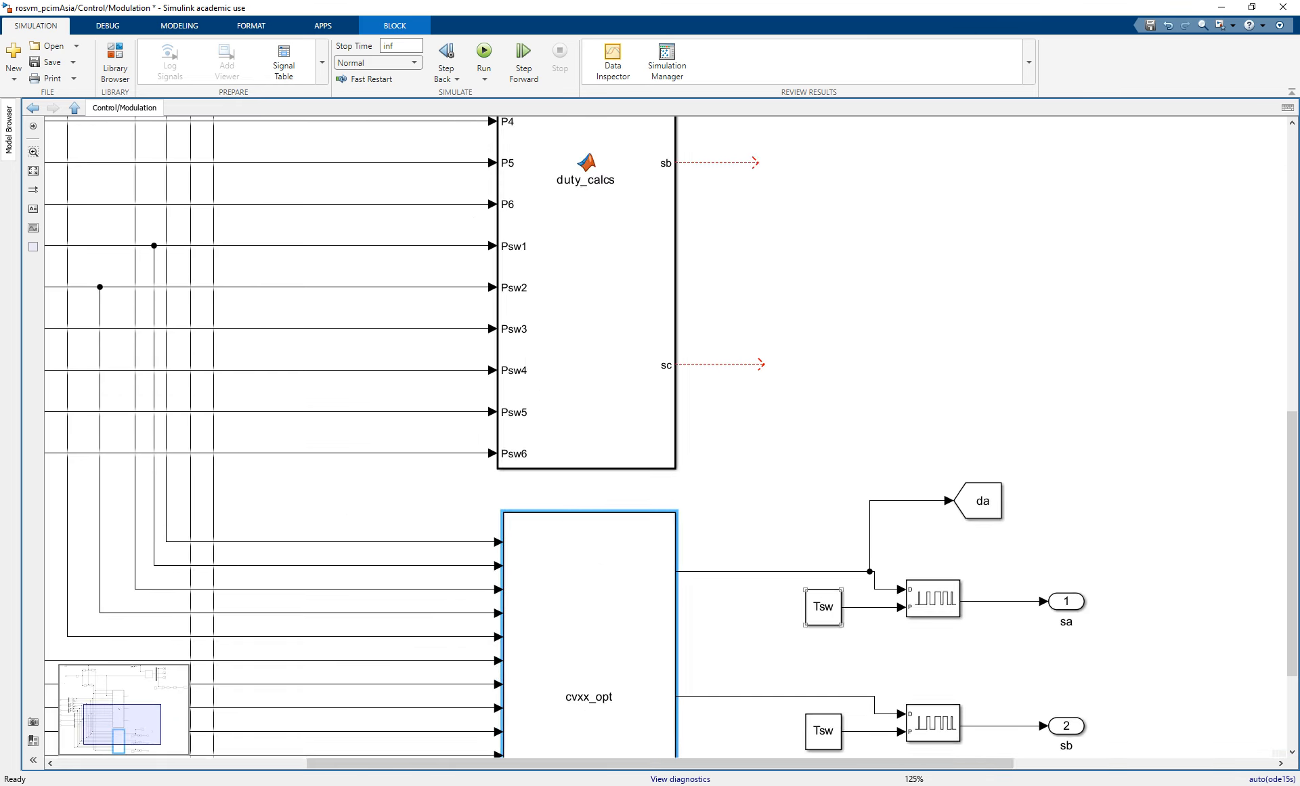
Step: Review the parameters of the Variable Pulse Generator feeding sa without changing them, and highlight its Tsw period constant
click(950, 596)
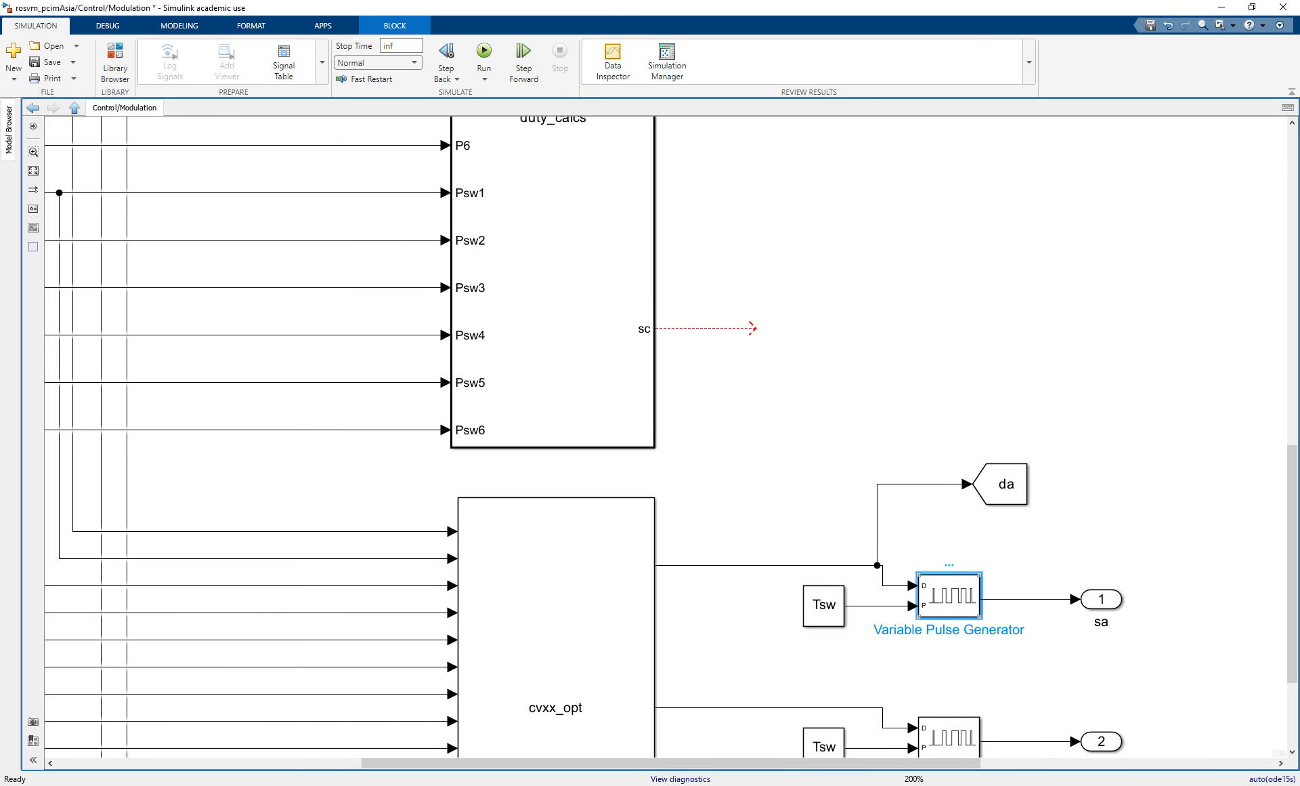
double_click(949, 596)
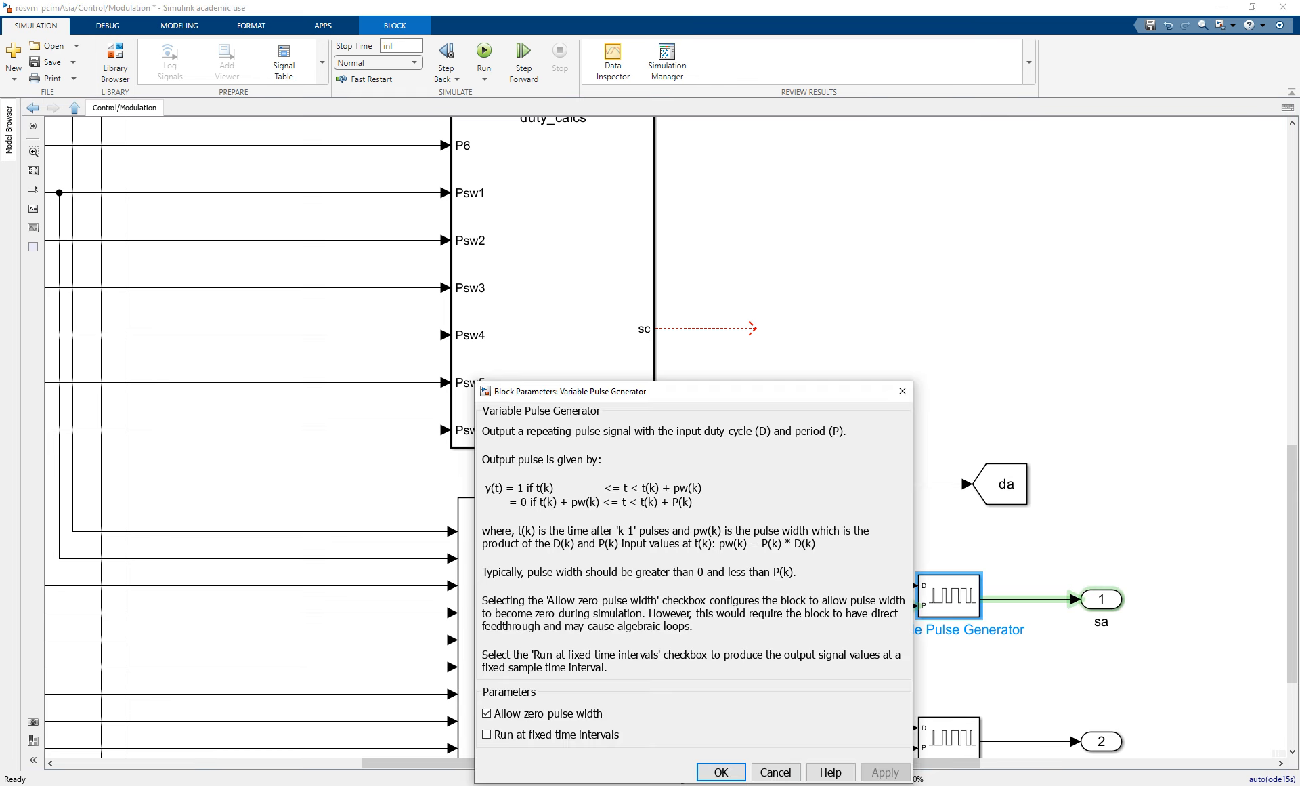
click(776, 772)
click(825, 604)
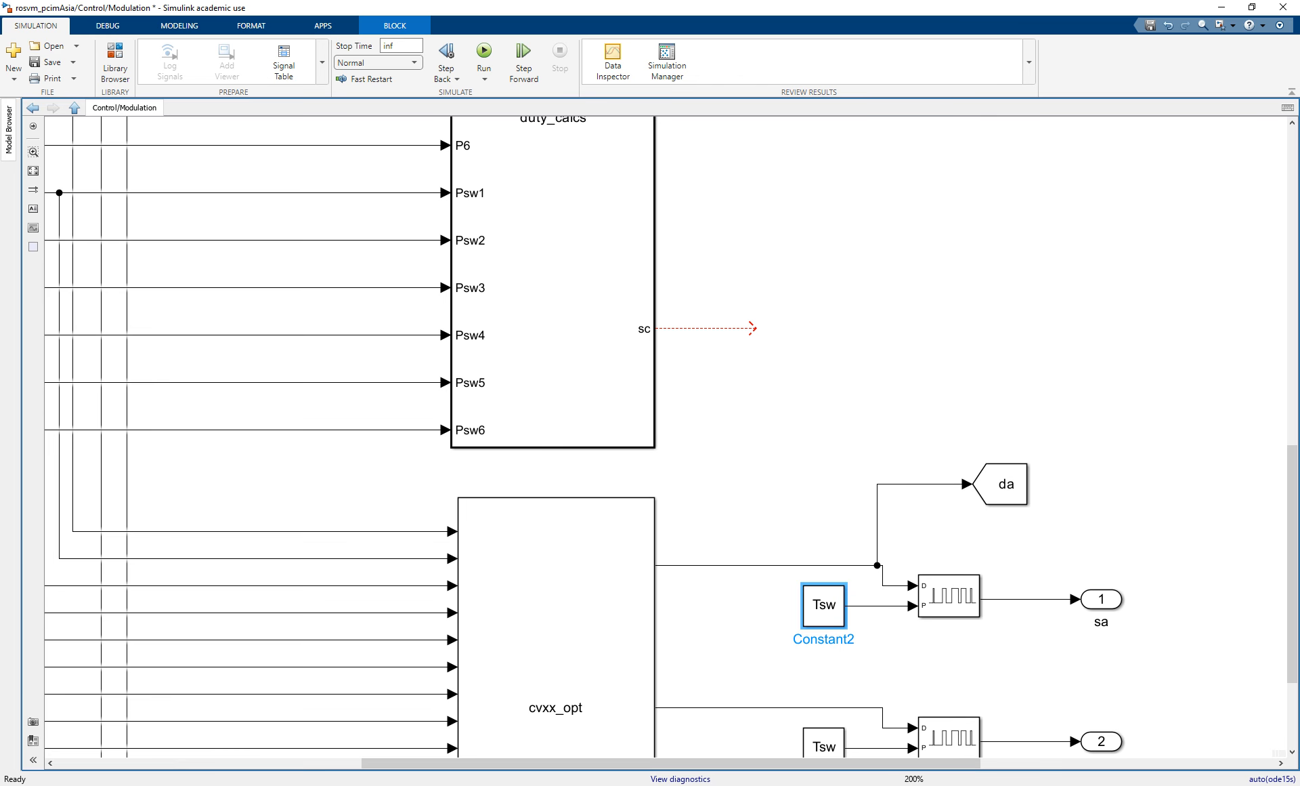
Step: Highlight the cvxx_opt S-function and review its connections to the three pulse generators and the sa, sb and sc outputs
scroll(1150, 628, down, 4)
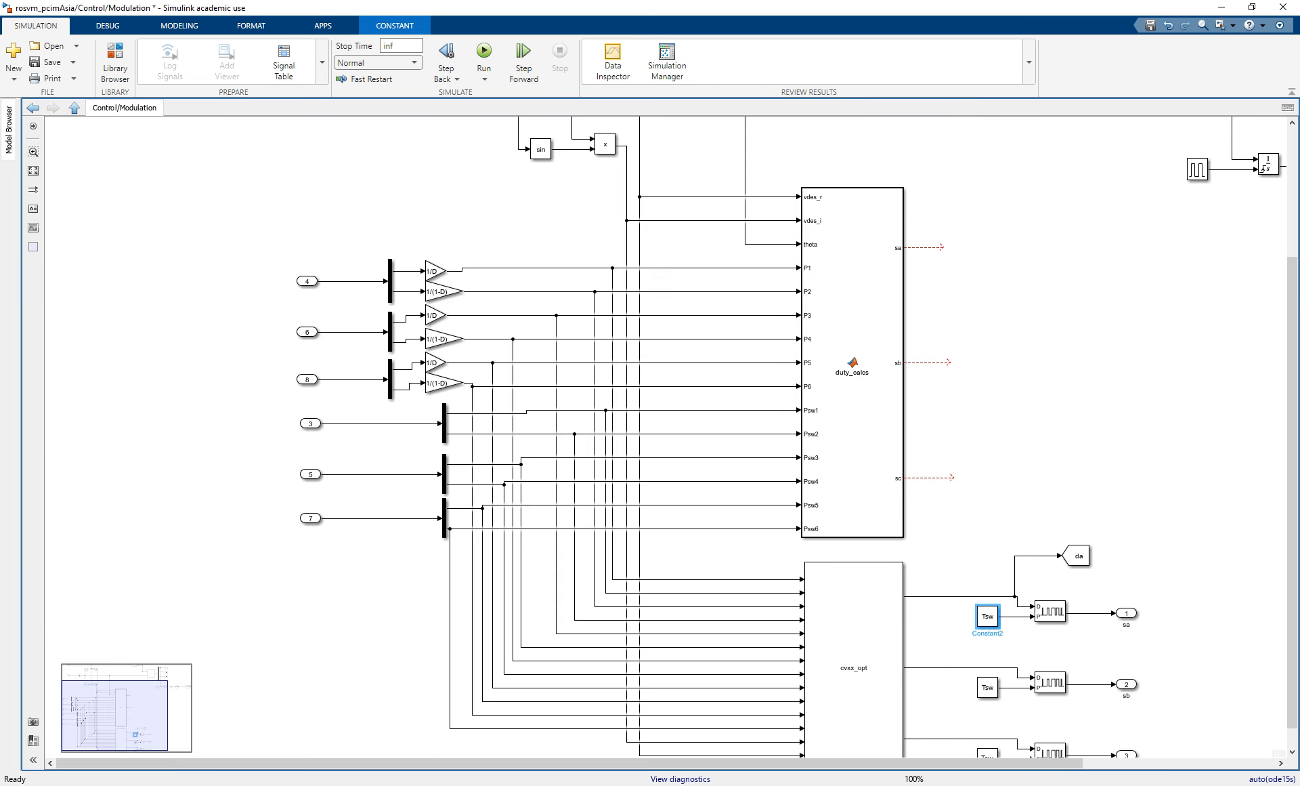
drag(1292, 609, 1293, 630)
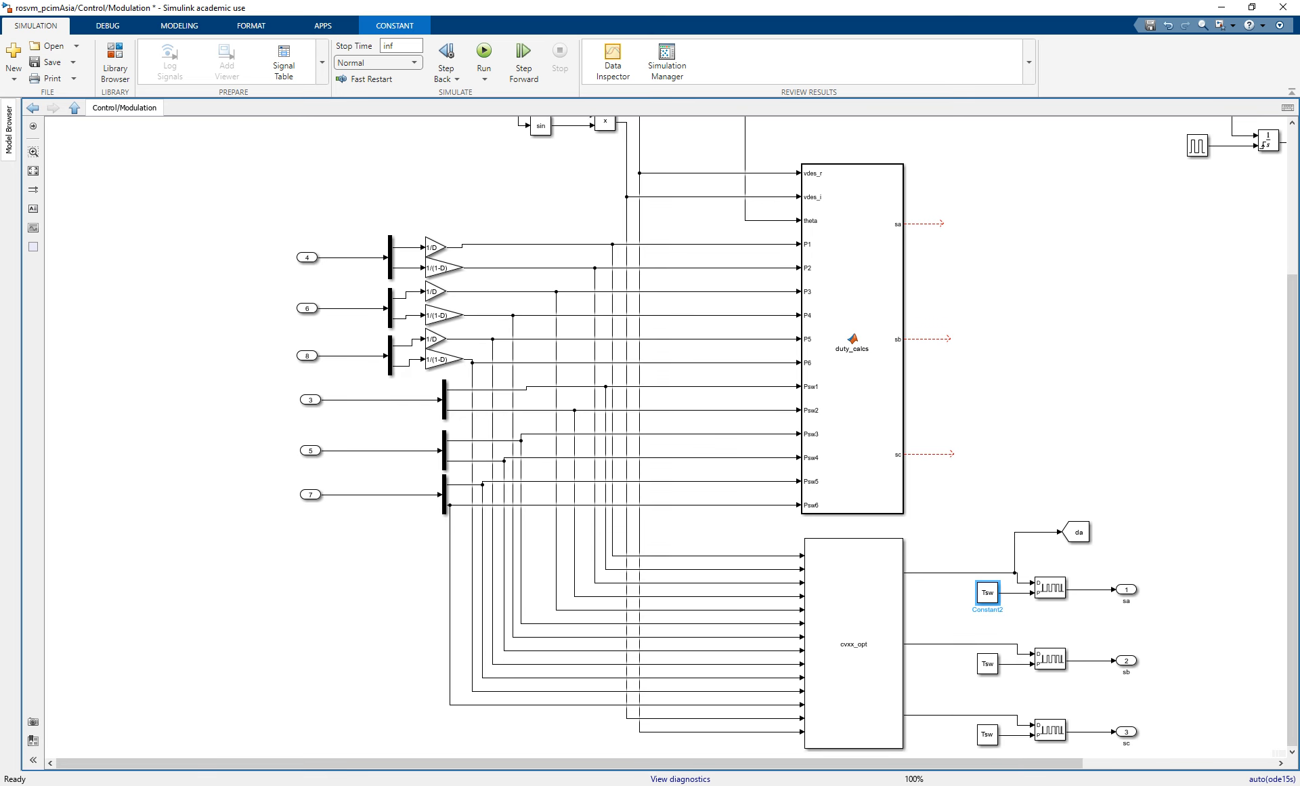
click(854, 642)
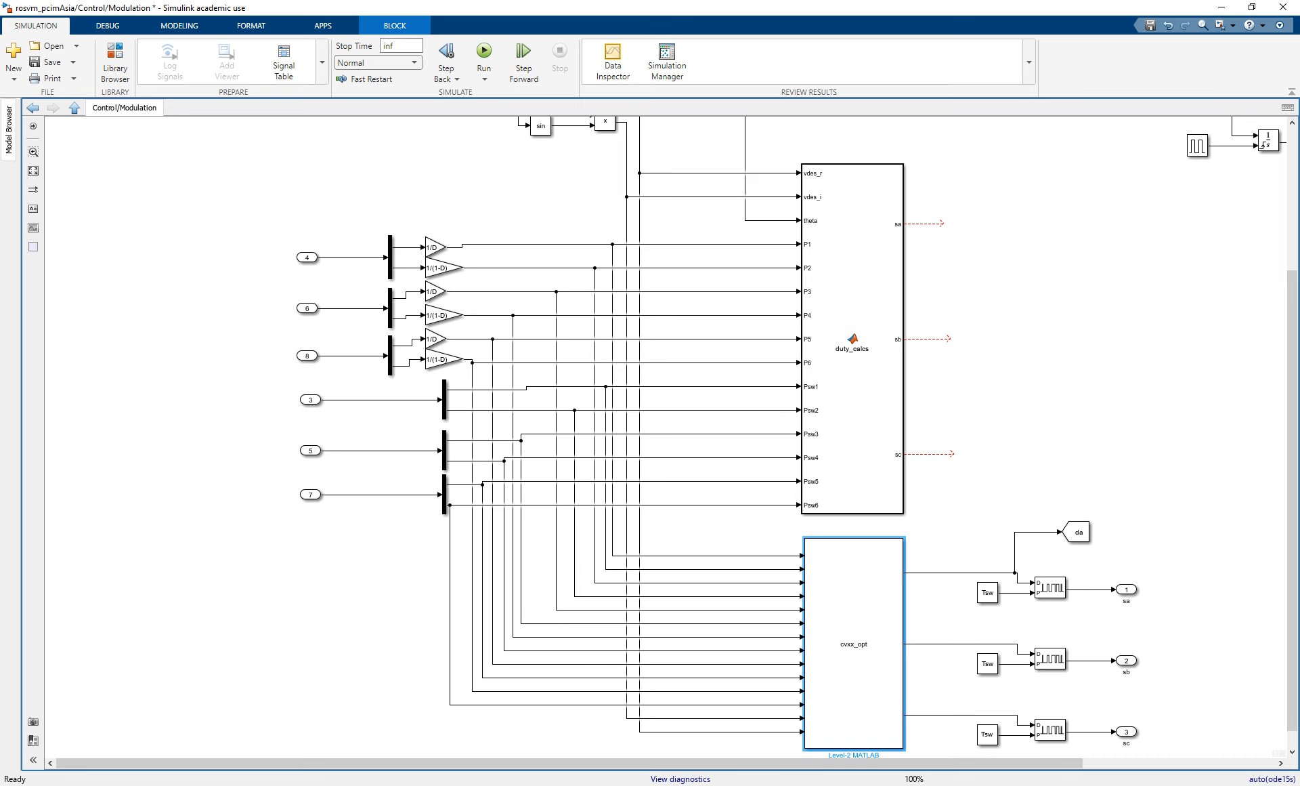
drag(1292, 501, 1292, 469)
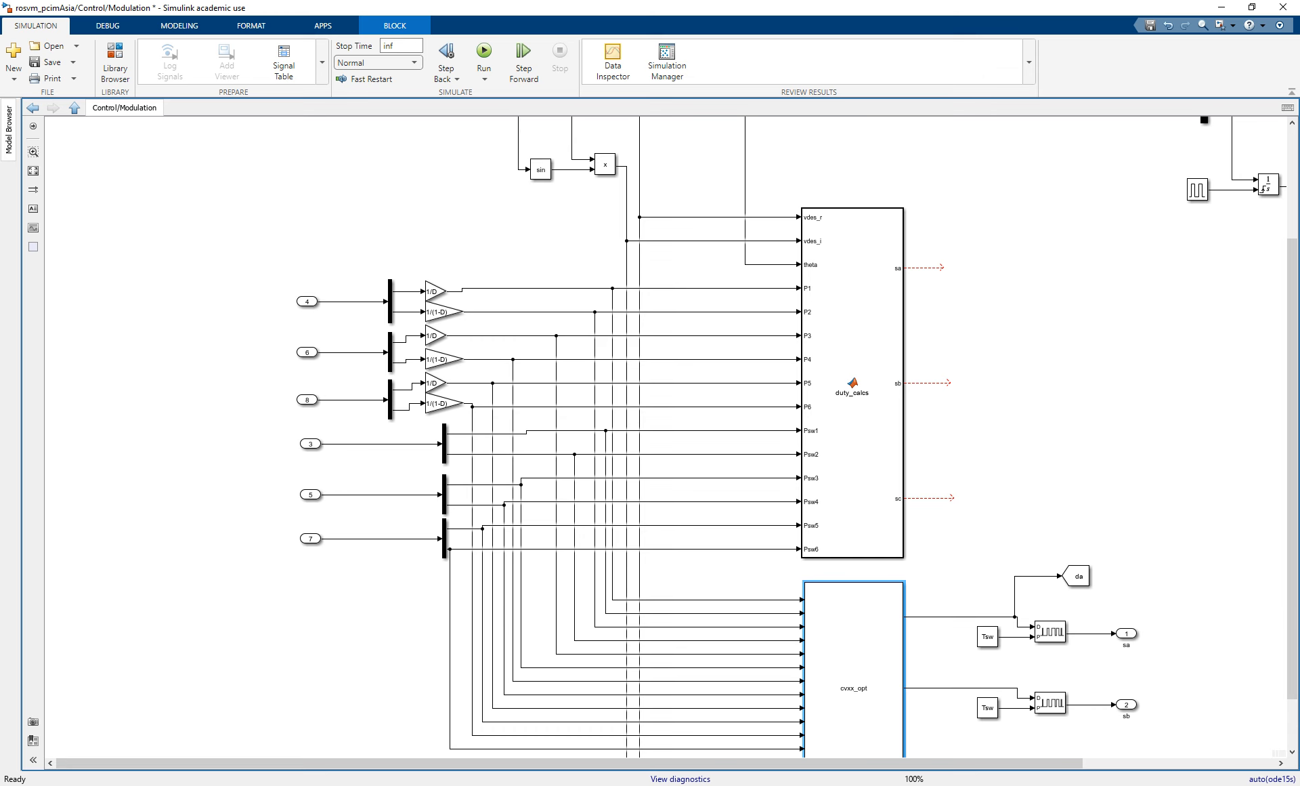
Step: Reopen Control/Modulation from the top-level diagram and highlight the w0 integrator and the vdes_r and vdes_i signals
click(75, 107)
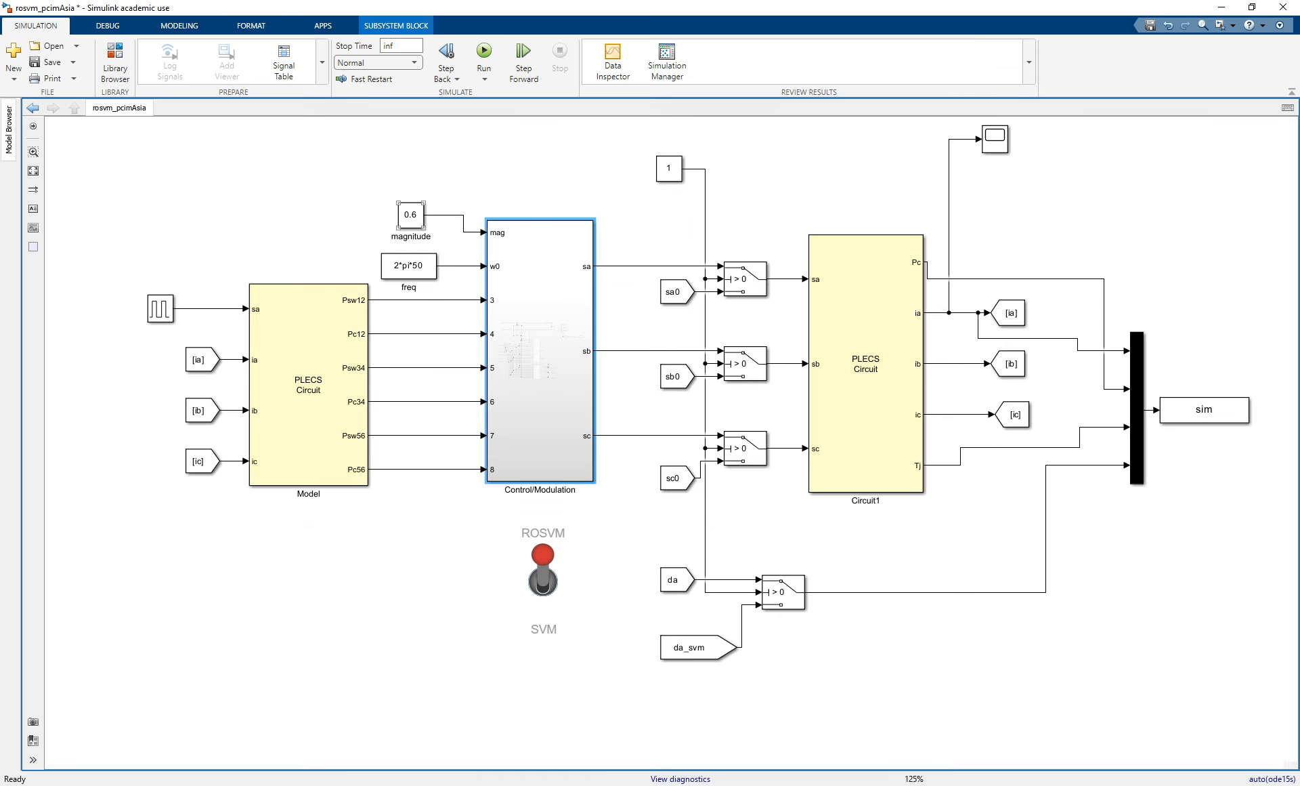
double_click(540, 350)
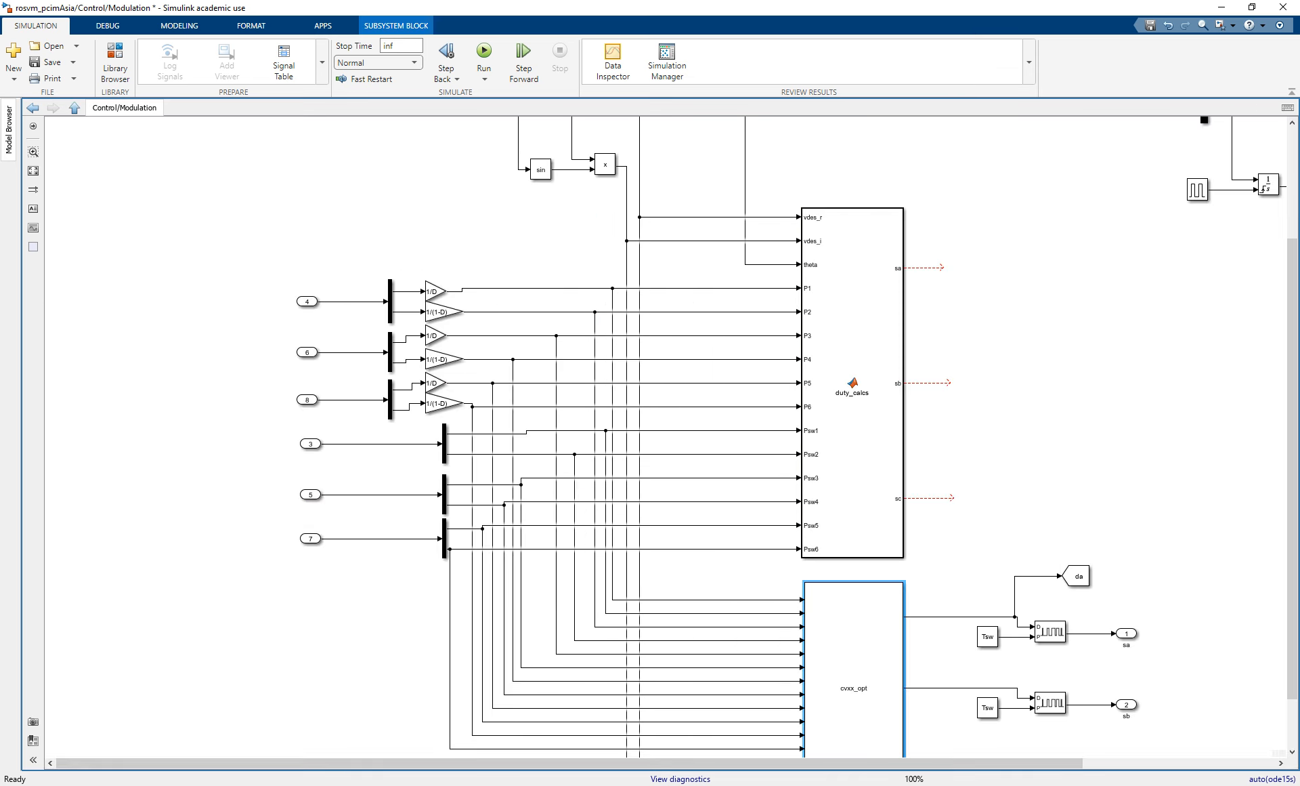
drag(1293, 469, 1292, 358)
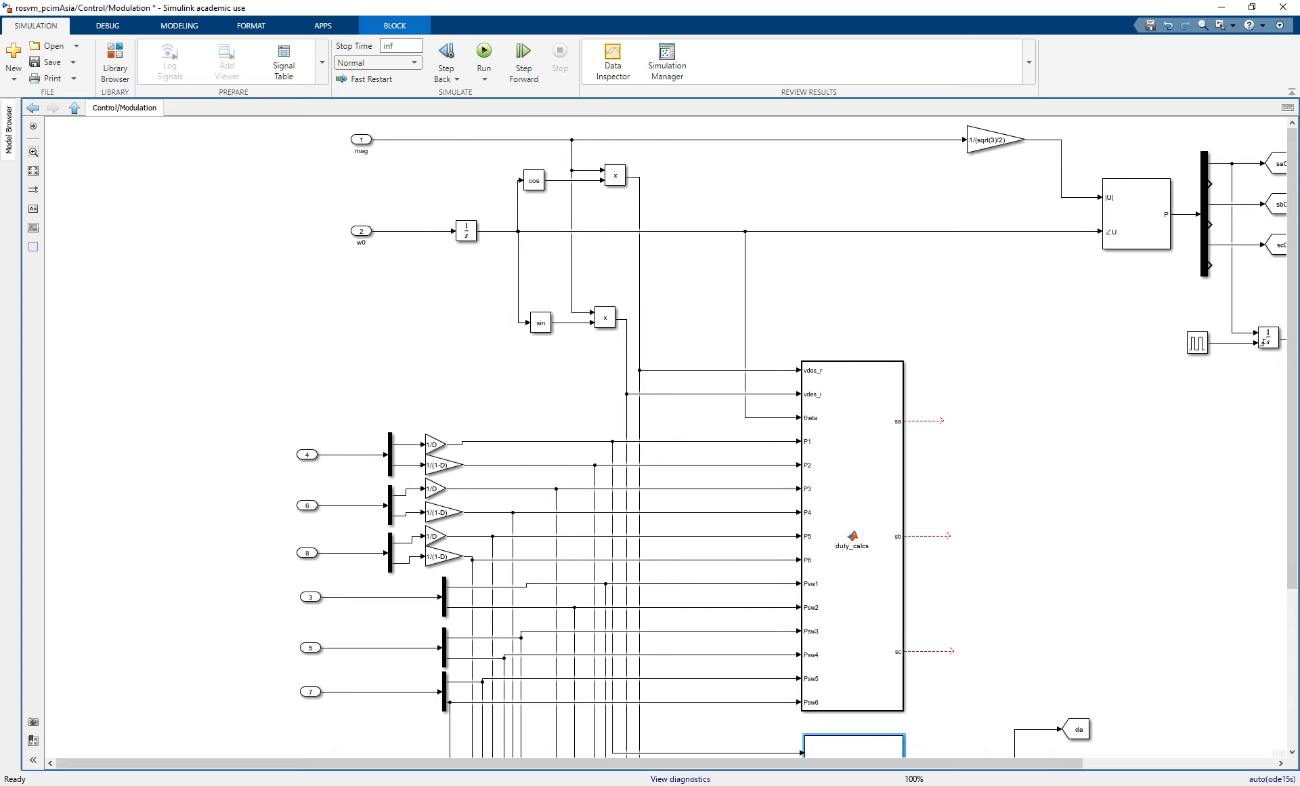
click(466, 231)
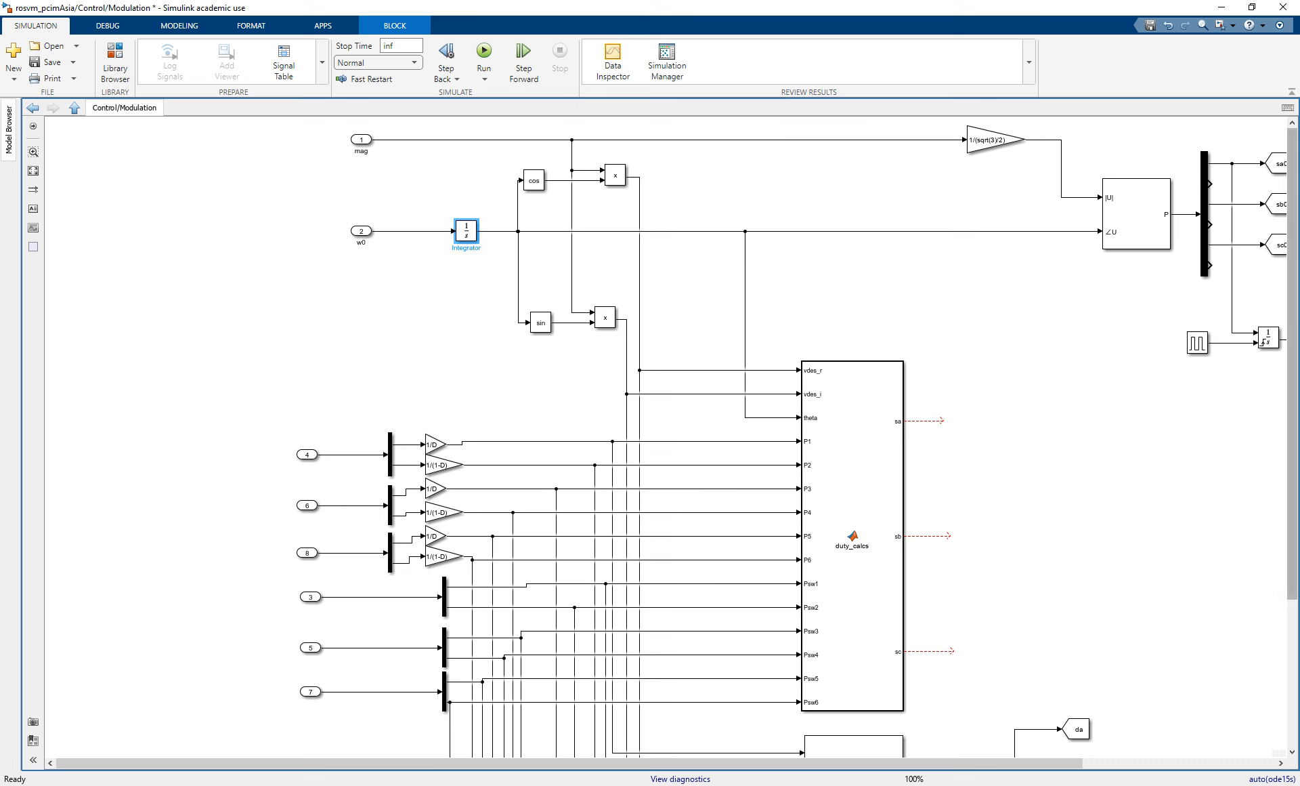
click(723, 370)
click(722, 393)
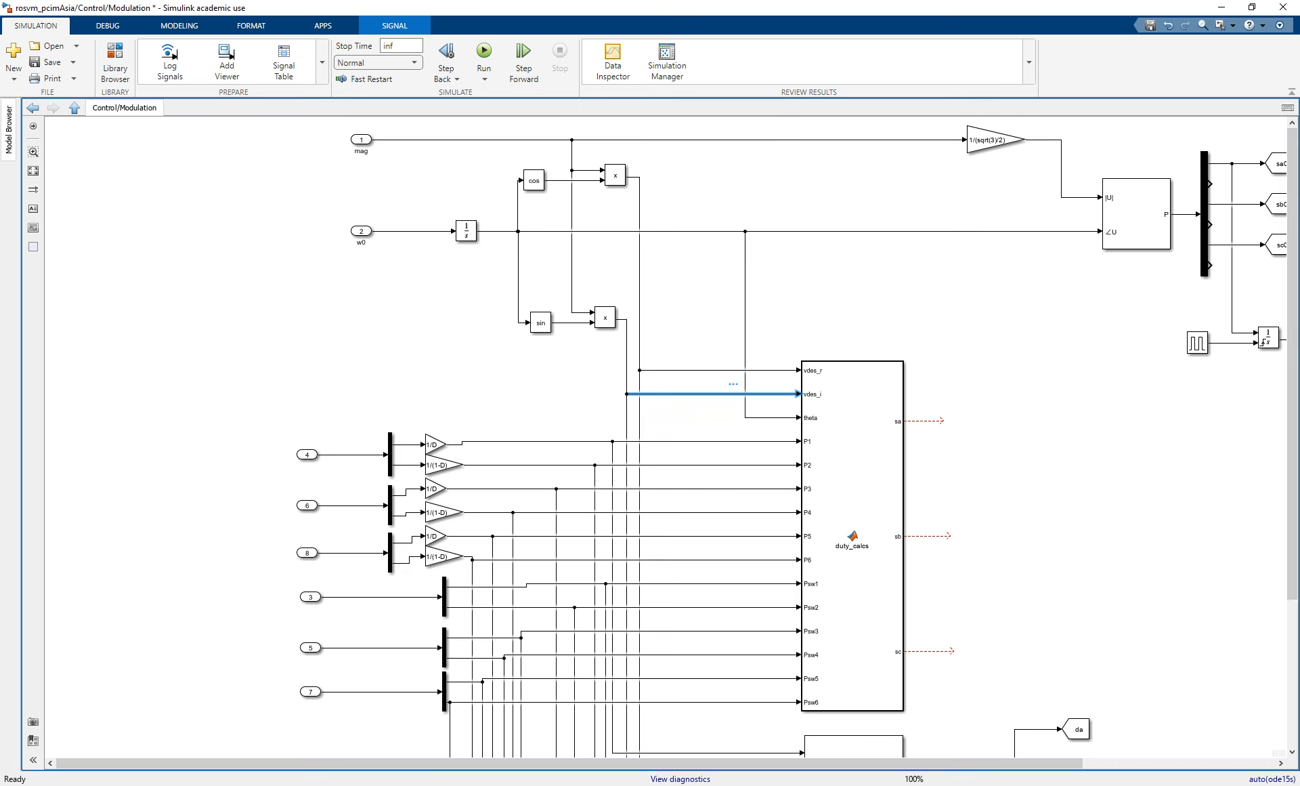
Step: Highlight the cvxx_opt block and examine the loss inputs 3 to 8 with their demultiplexers and 1/D and 1/(1-D) gains
scroll(677, 433, down, 5)
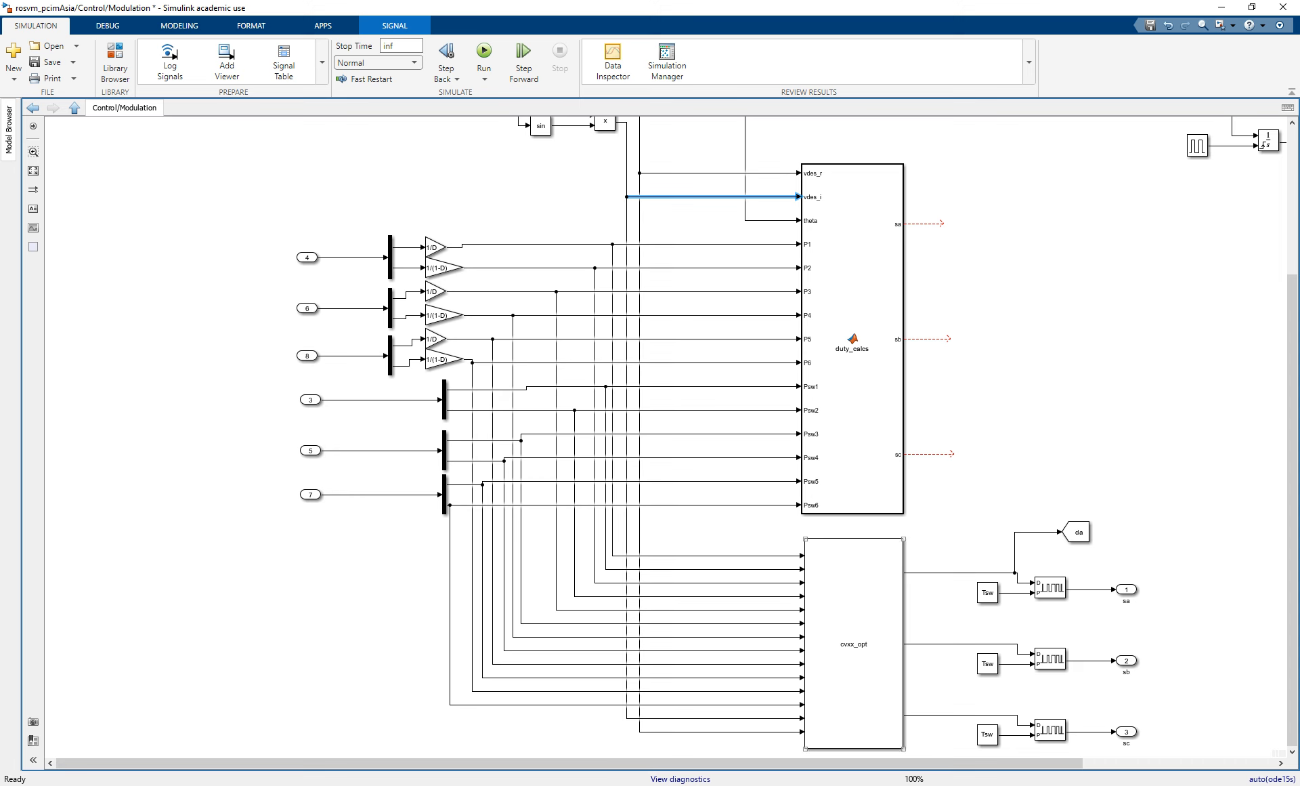
click(854, 643)
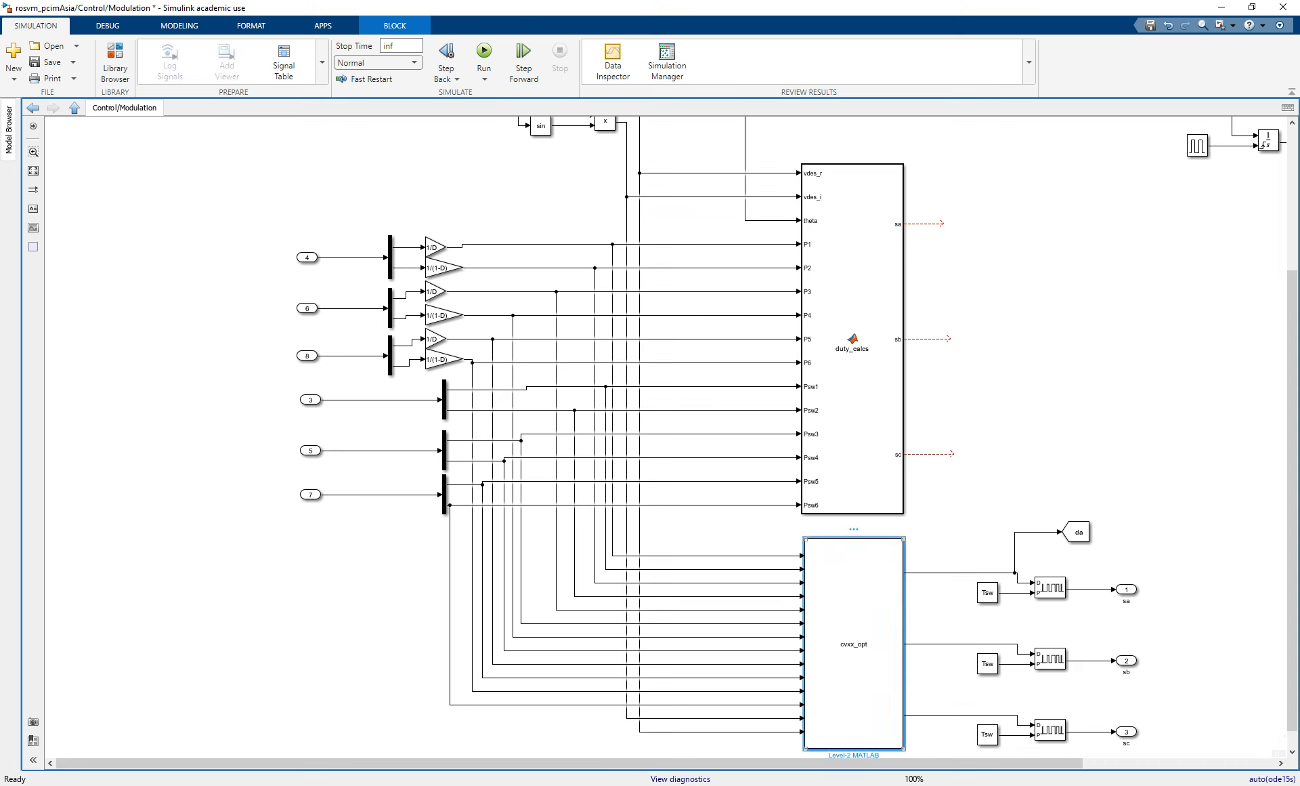
scroll(337, 236, up, 3)
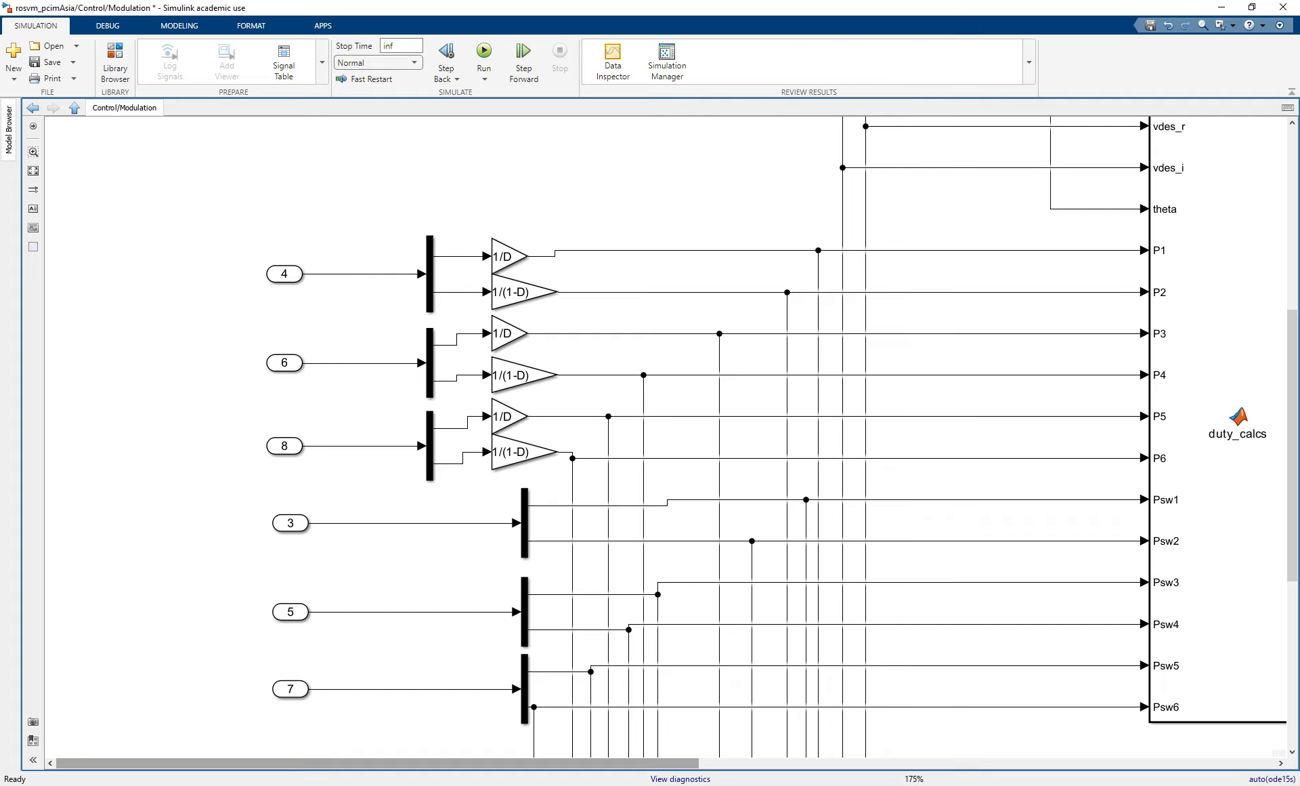
drag(637, 763, 914, 763)
scroll(924, 607, down, 2)
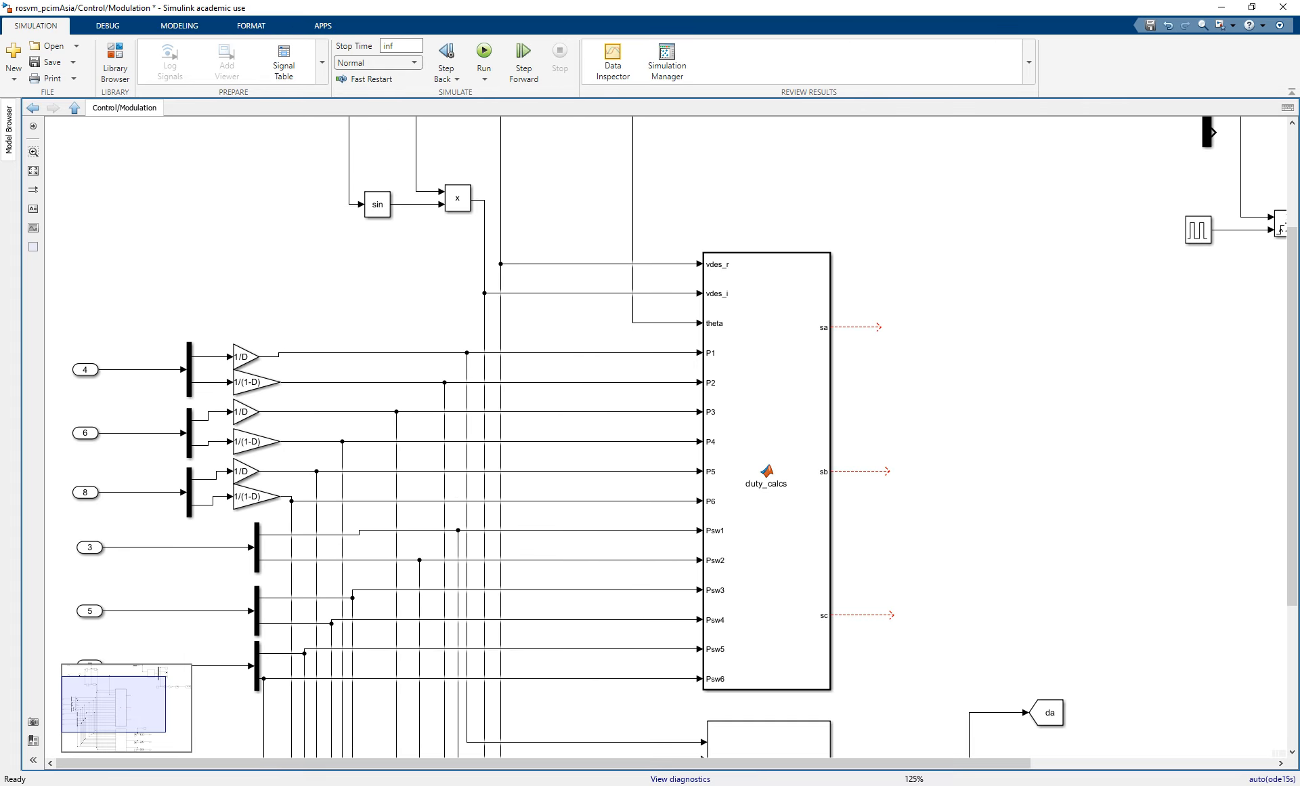
scroll(924, 607, down, 2)
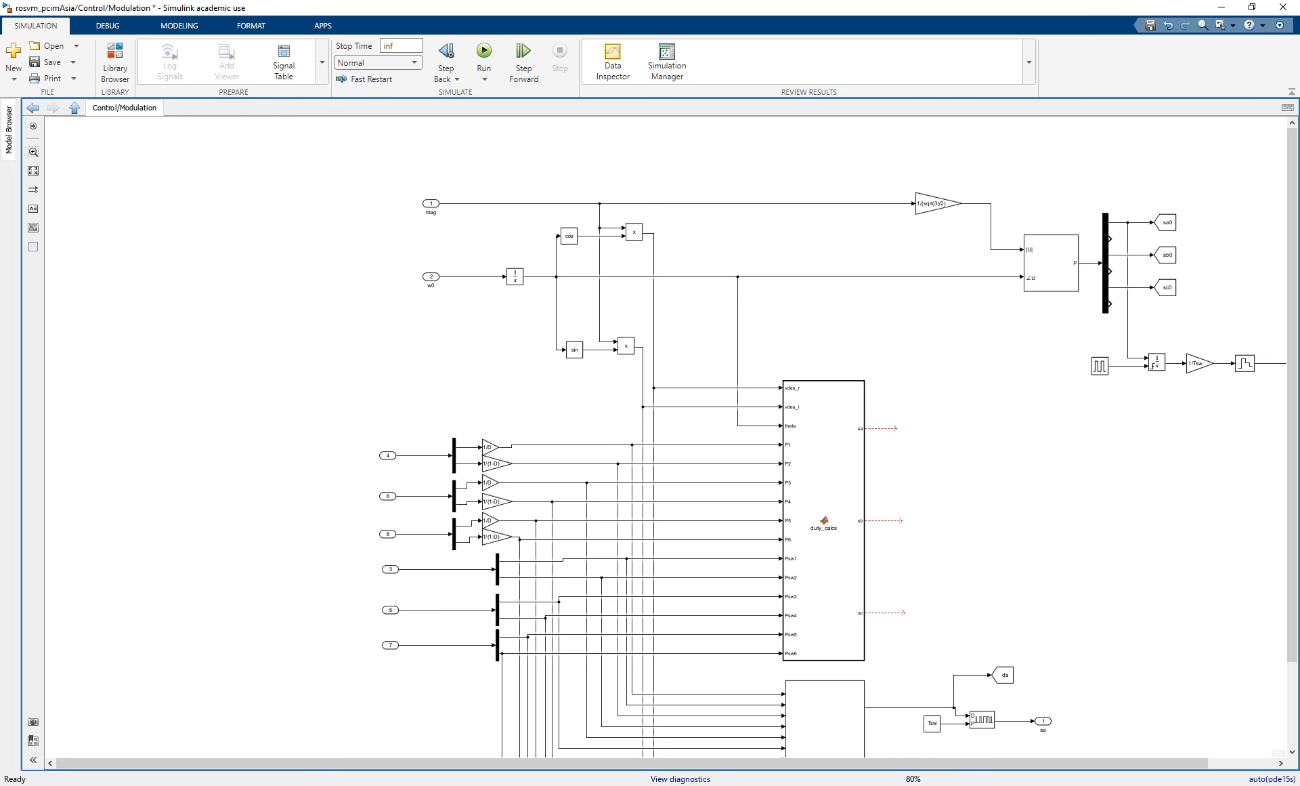
Step: Highlight the SVPWM Generator (2-Level) and the block chain feeding da_svm, and return to the top-level diagram
drag(1111, 762, 1182, 762)
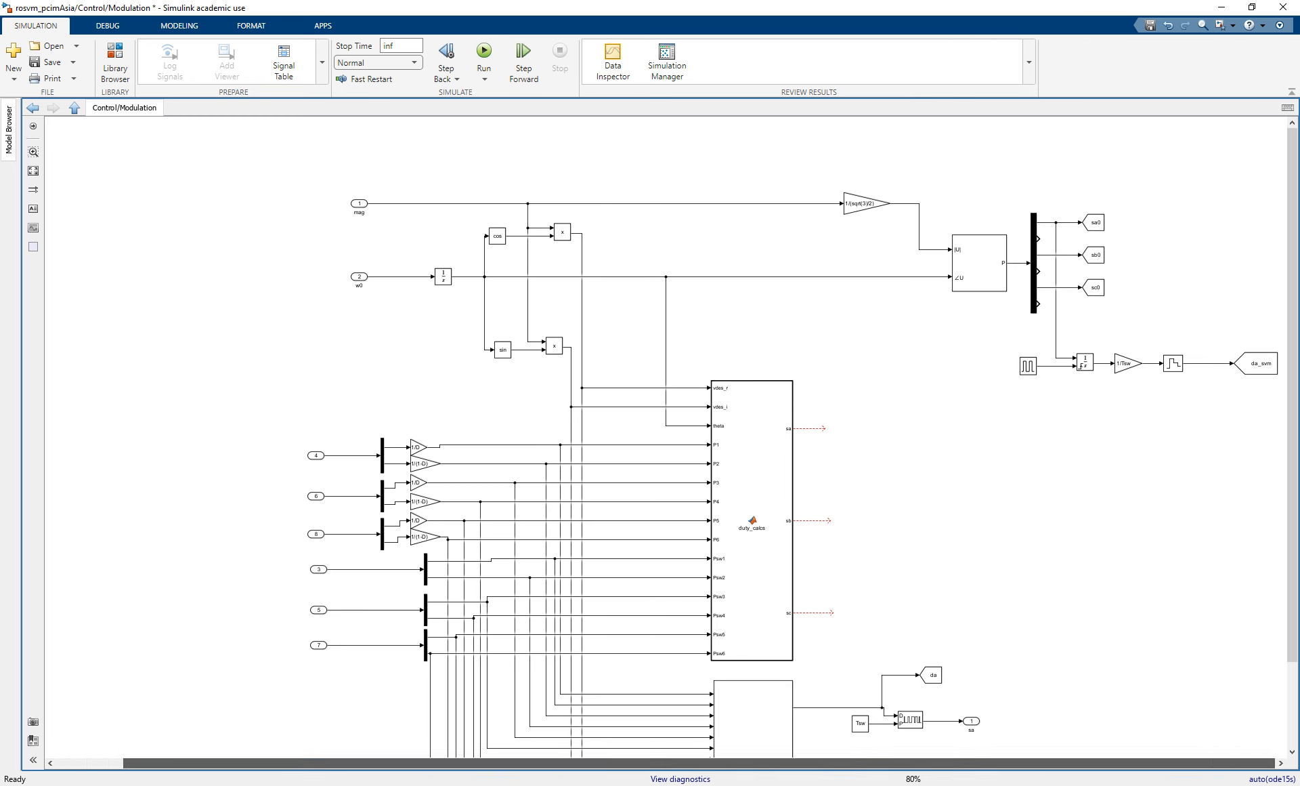
click(979, 264)
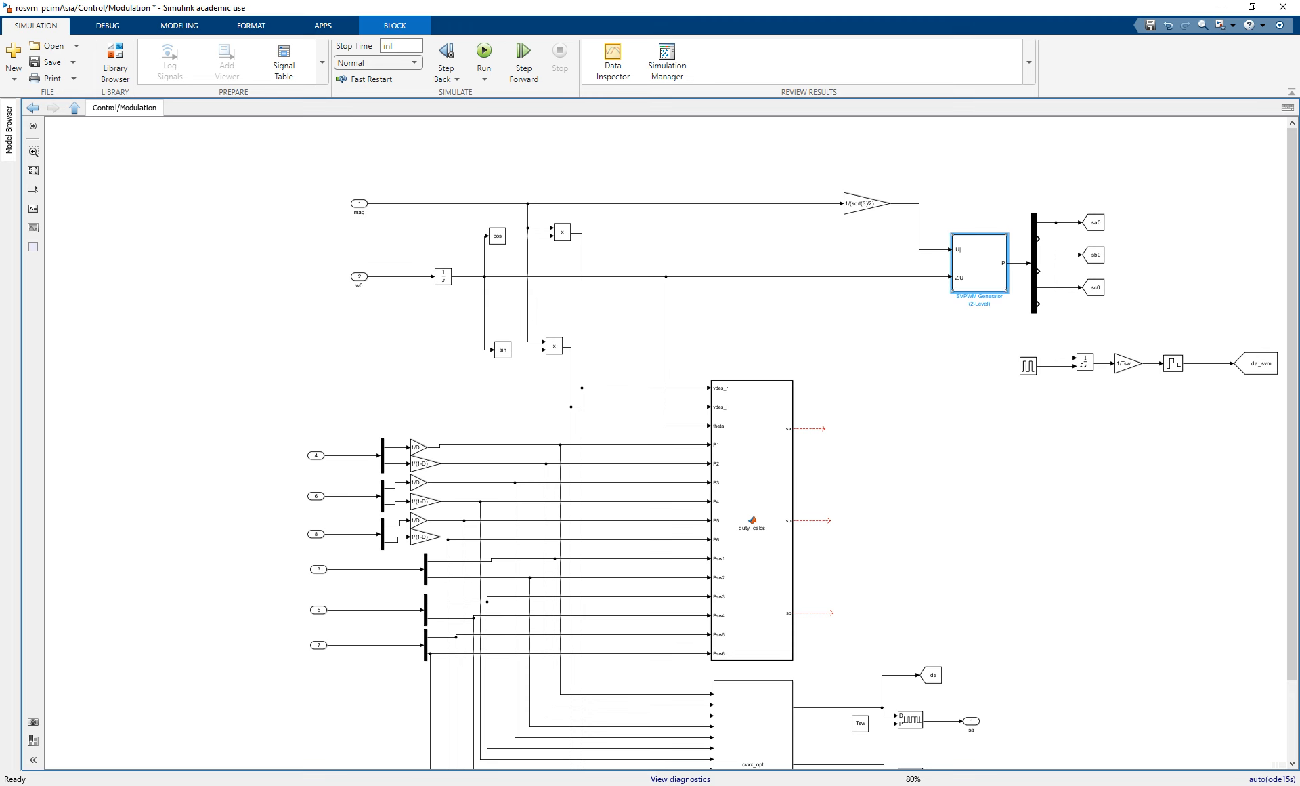
drag(991, 339, 1188, 409)
click(1188, 409)
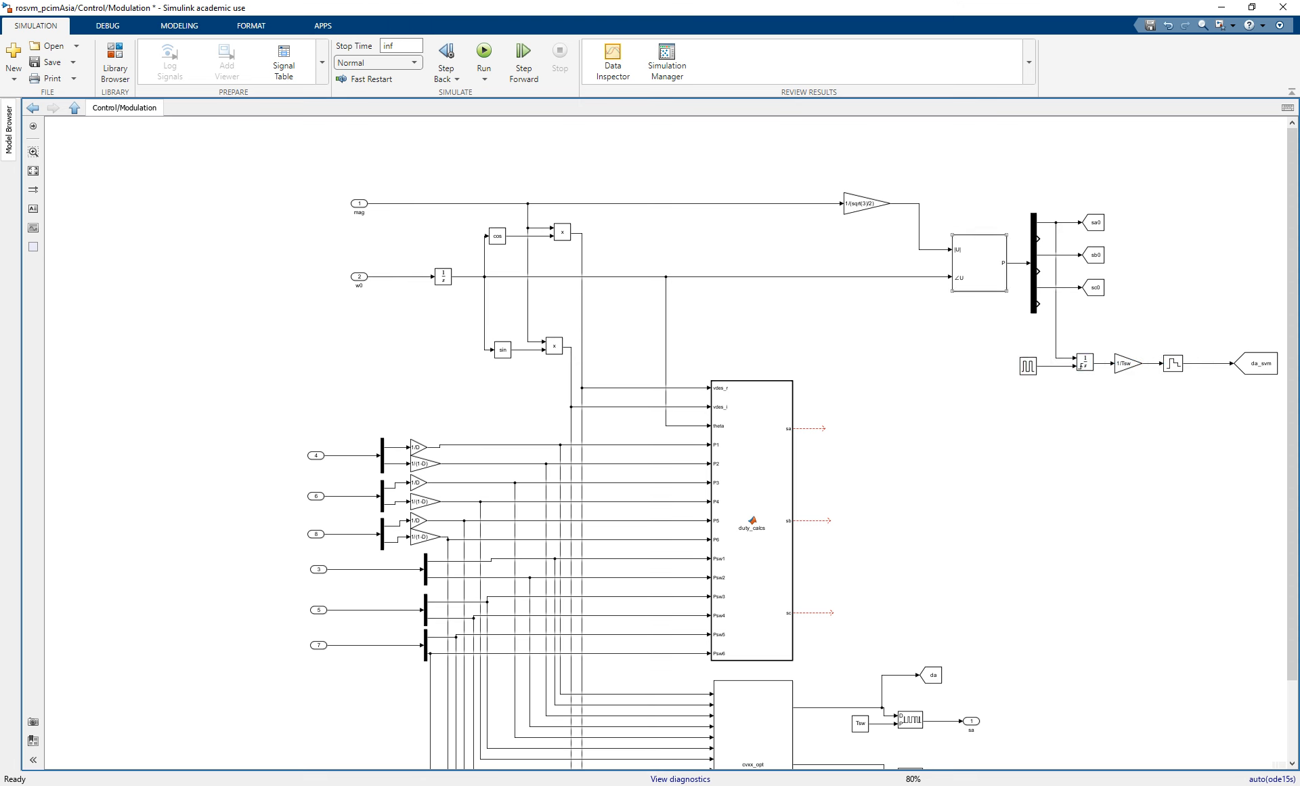
click(979, 265)
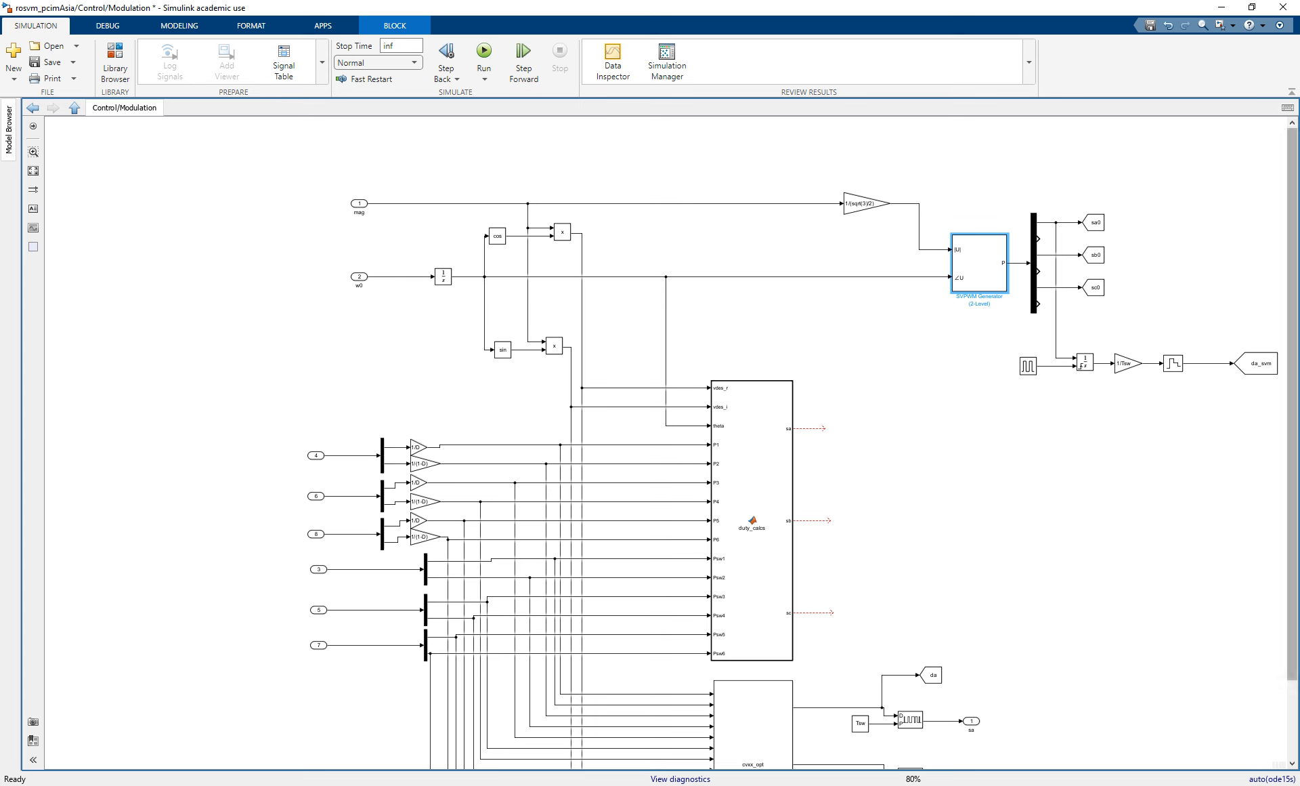
drag(1225, 397, 991, 336)
click(991, 332)
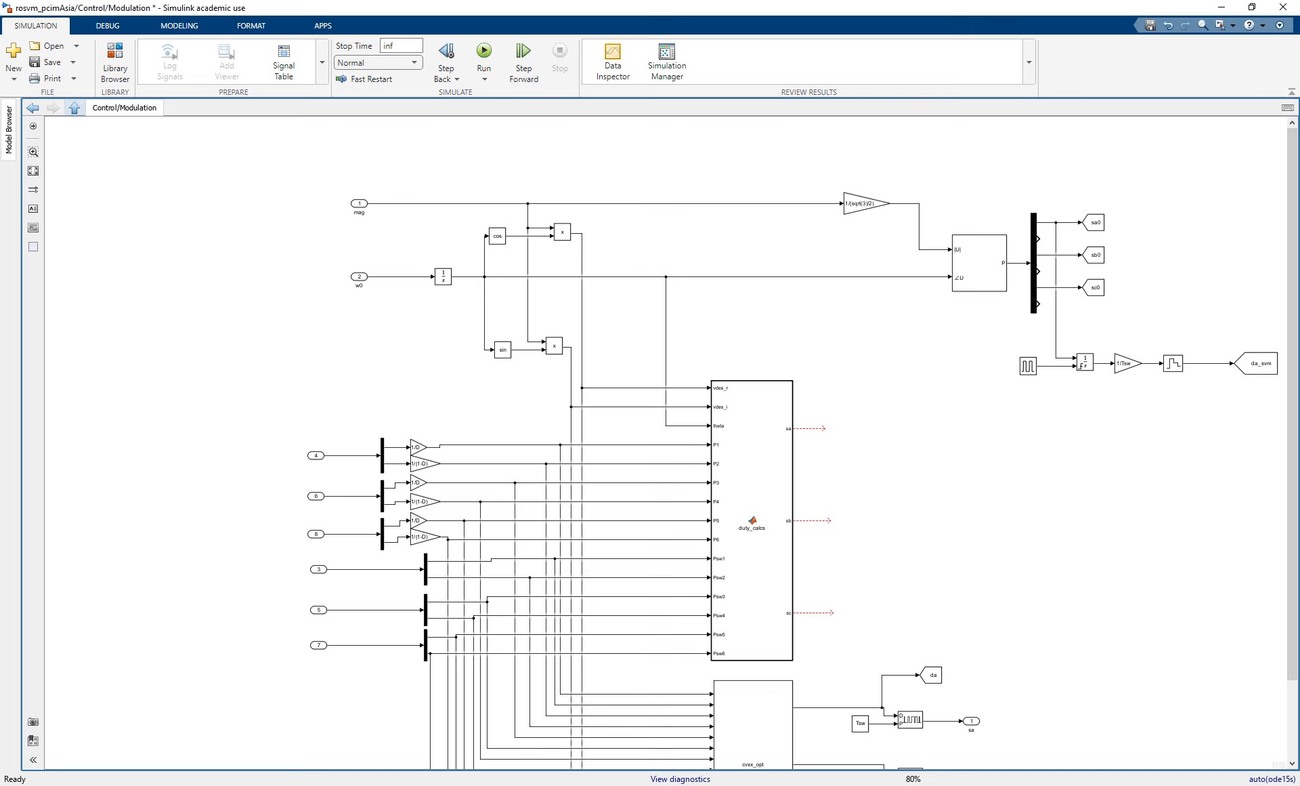
click(74, 107)
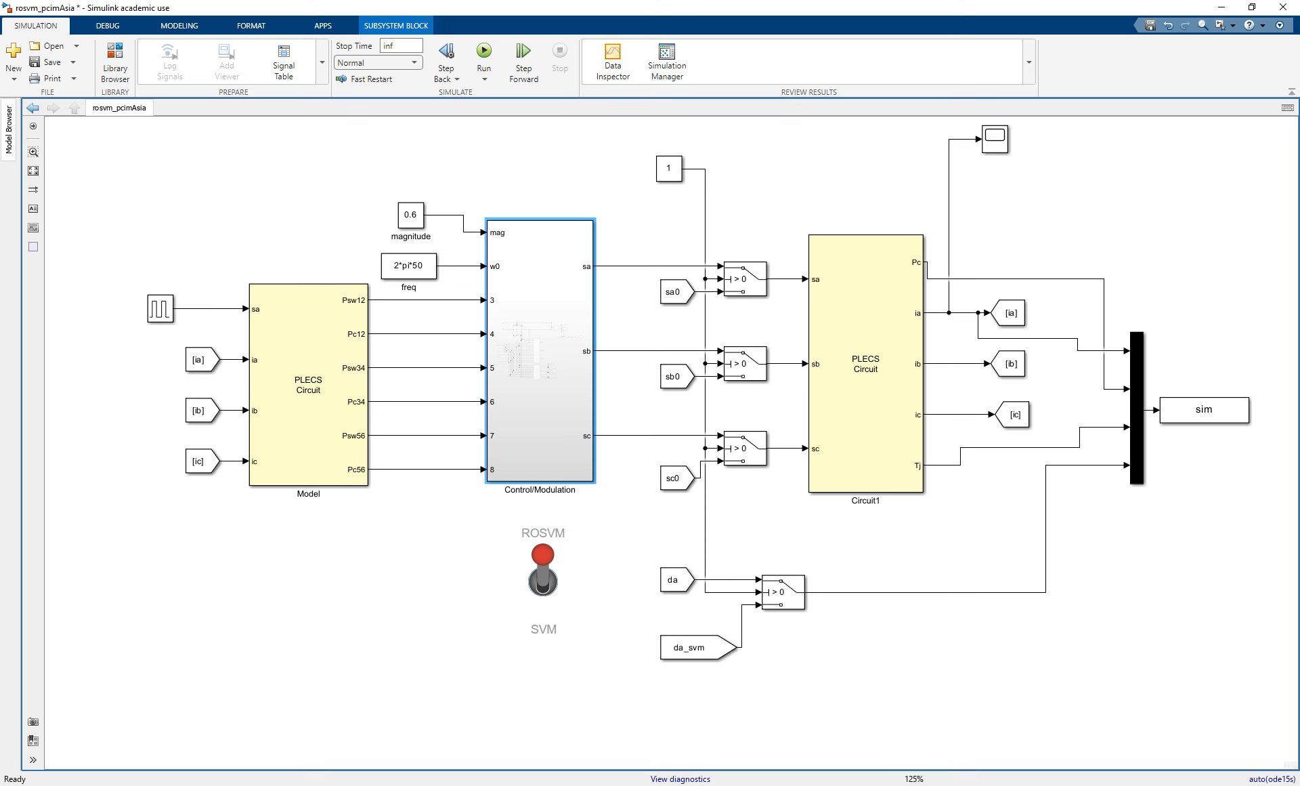
Step: Flip the modulation toggle switch to SVM and back to ROSVM
click(543, 575)
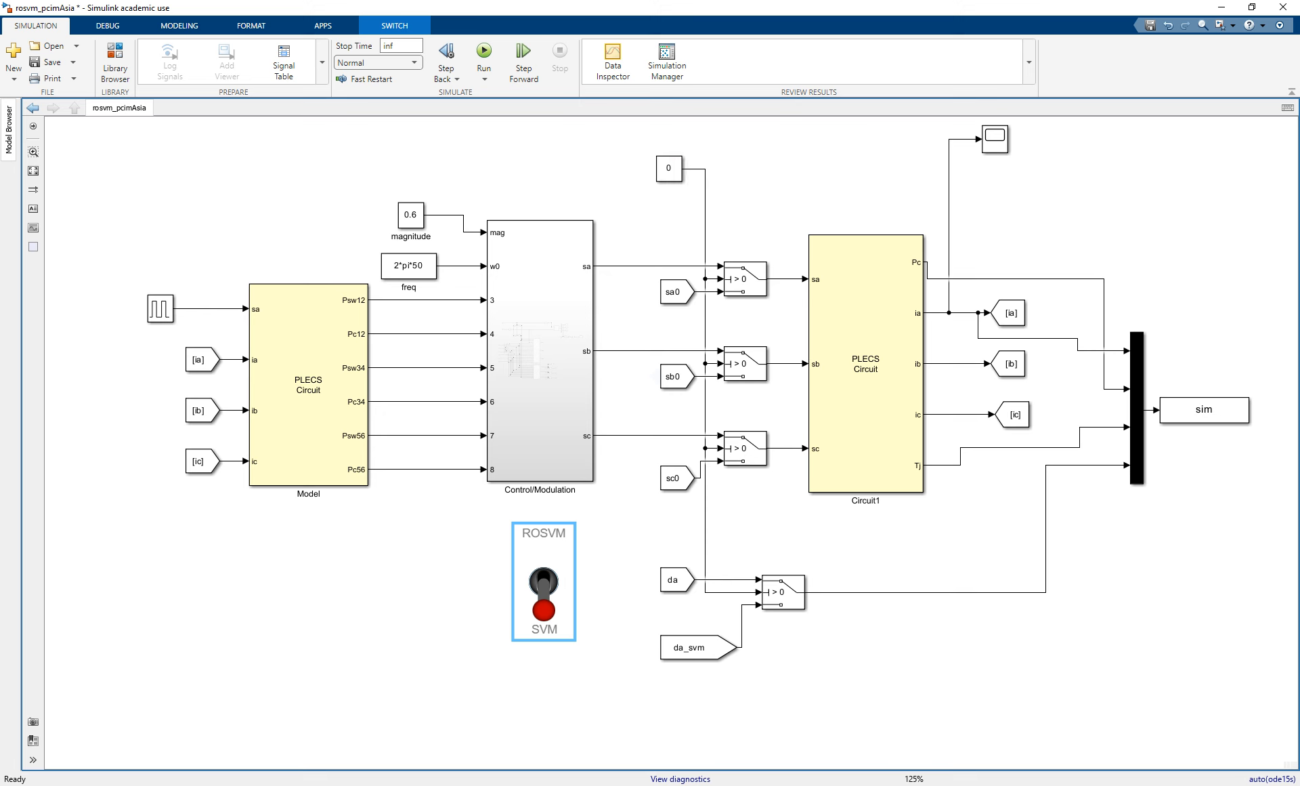
click(543, 581)
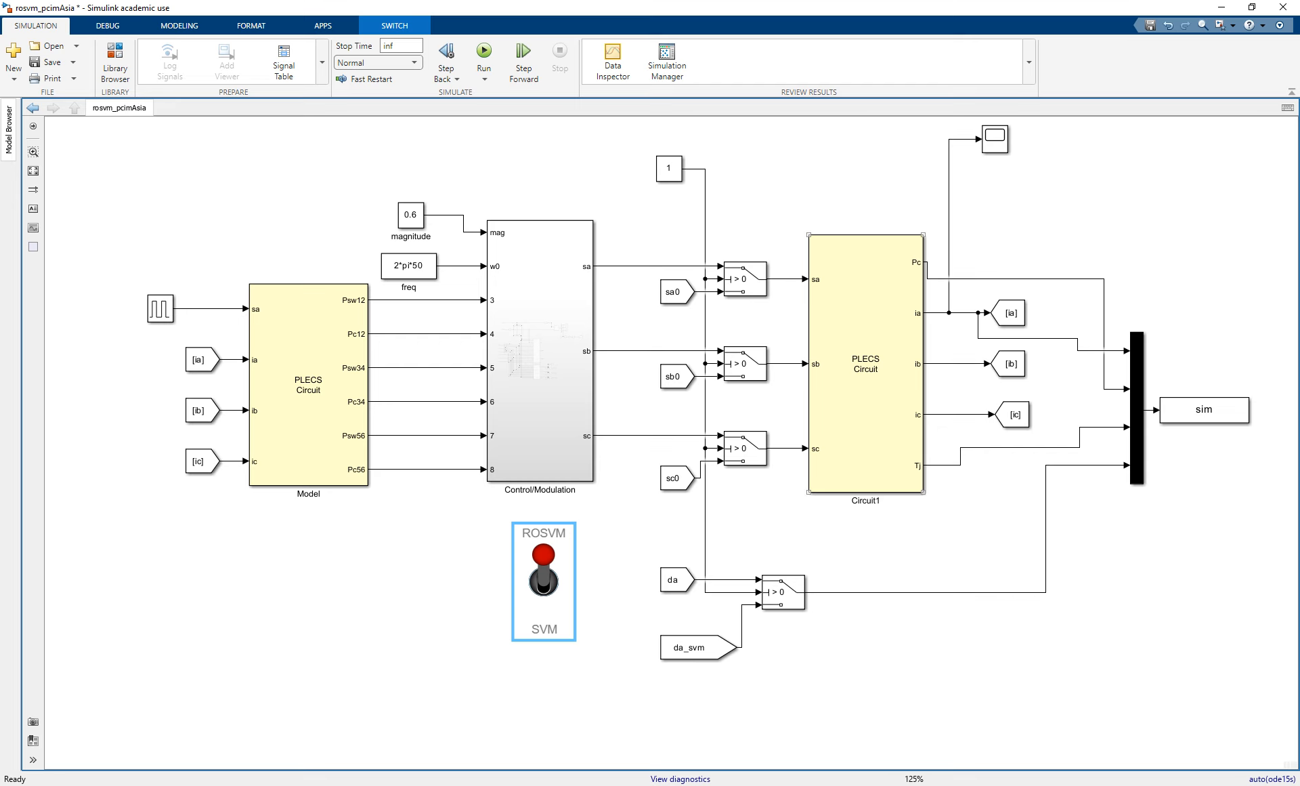
Step: View the Sub inverter schematic inside Circuit1, close the PLECS schematics, and highlight the sim output block
double_click(866, 379)
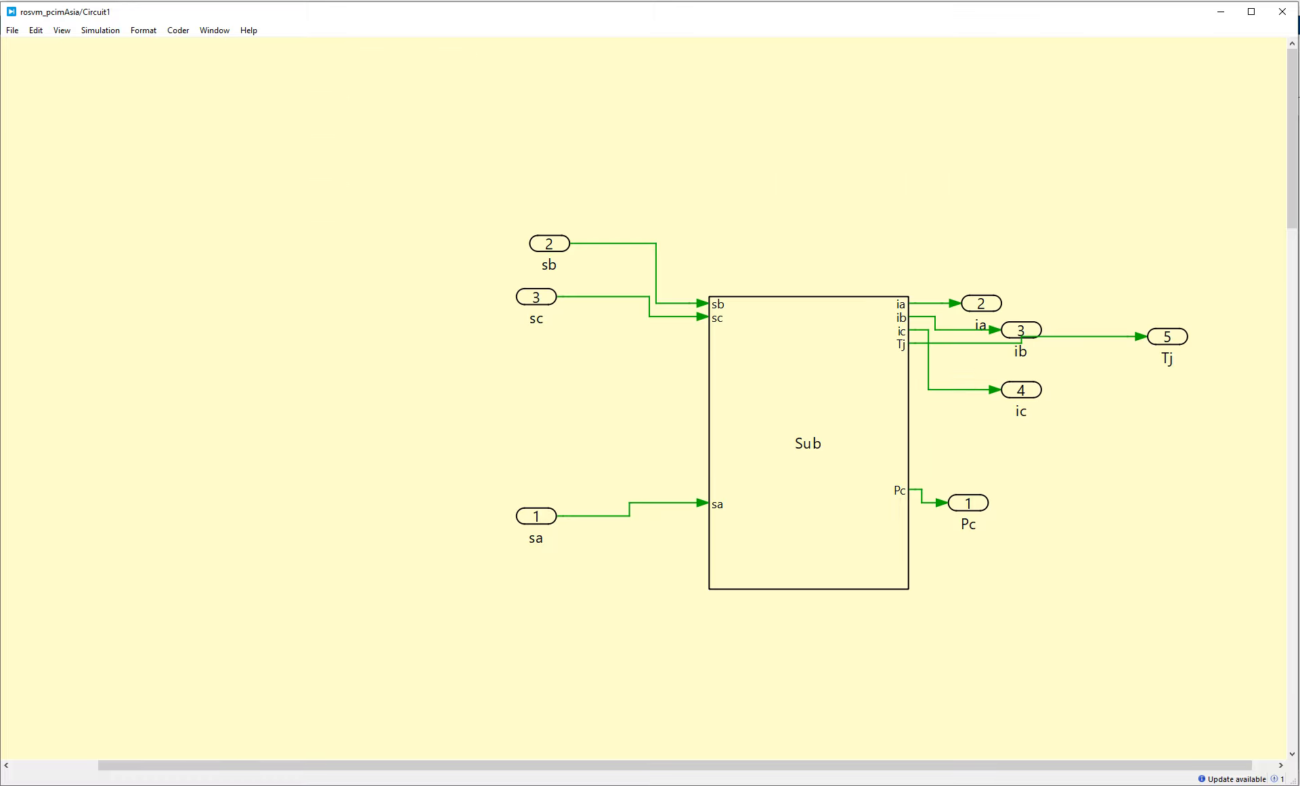
double_click(810, 445)
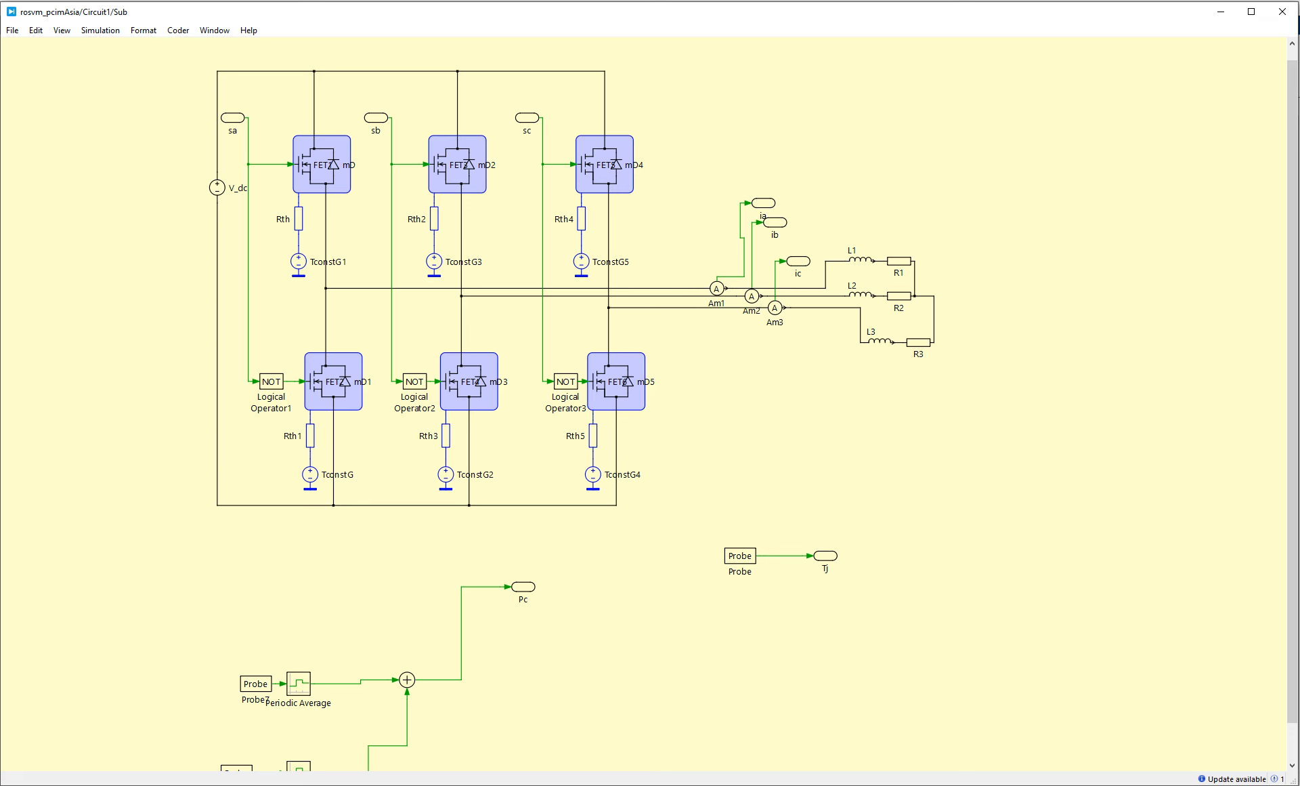
click(1282, 11)
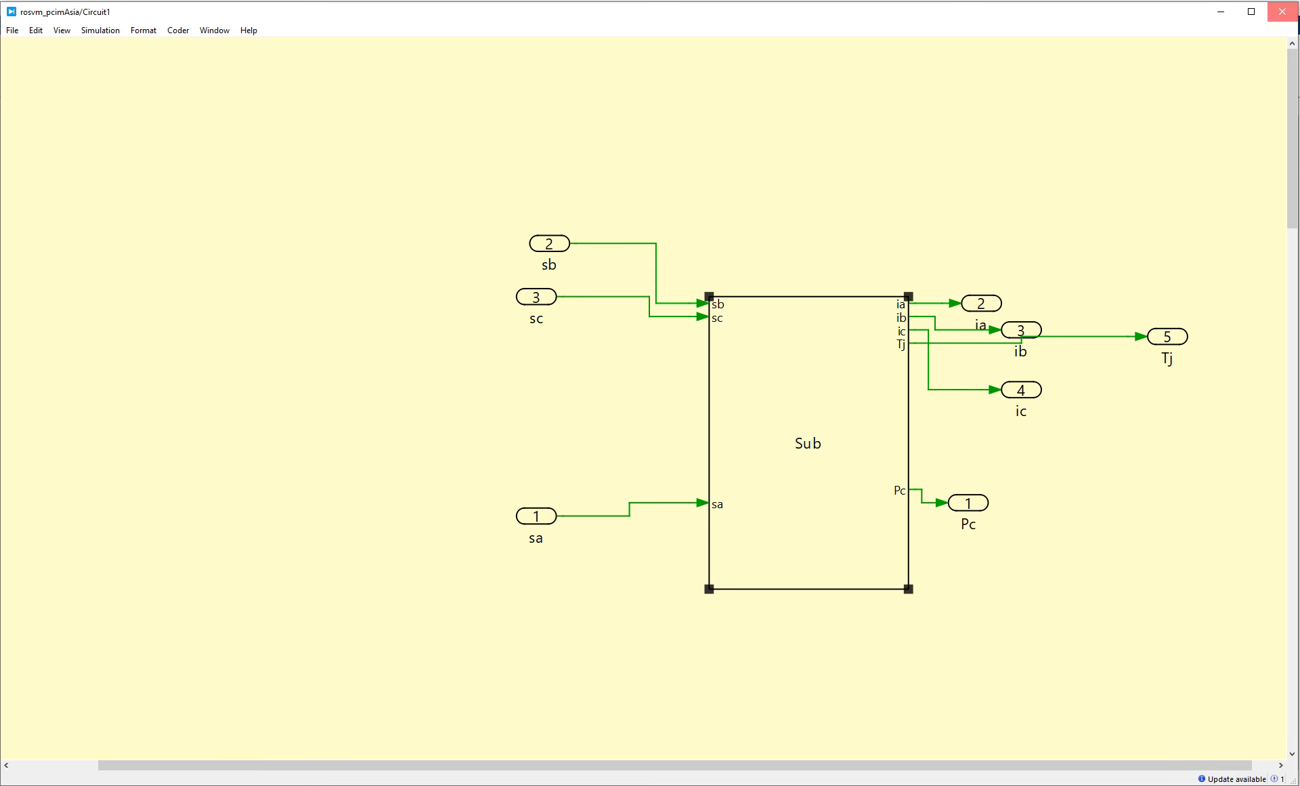
click(1282, 11)
drag(1261, 508, 1153, 347)
Step: Start the simulation in ROSVM mode and open the Scope connected to the ia output
click(484, 54)
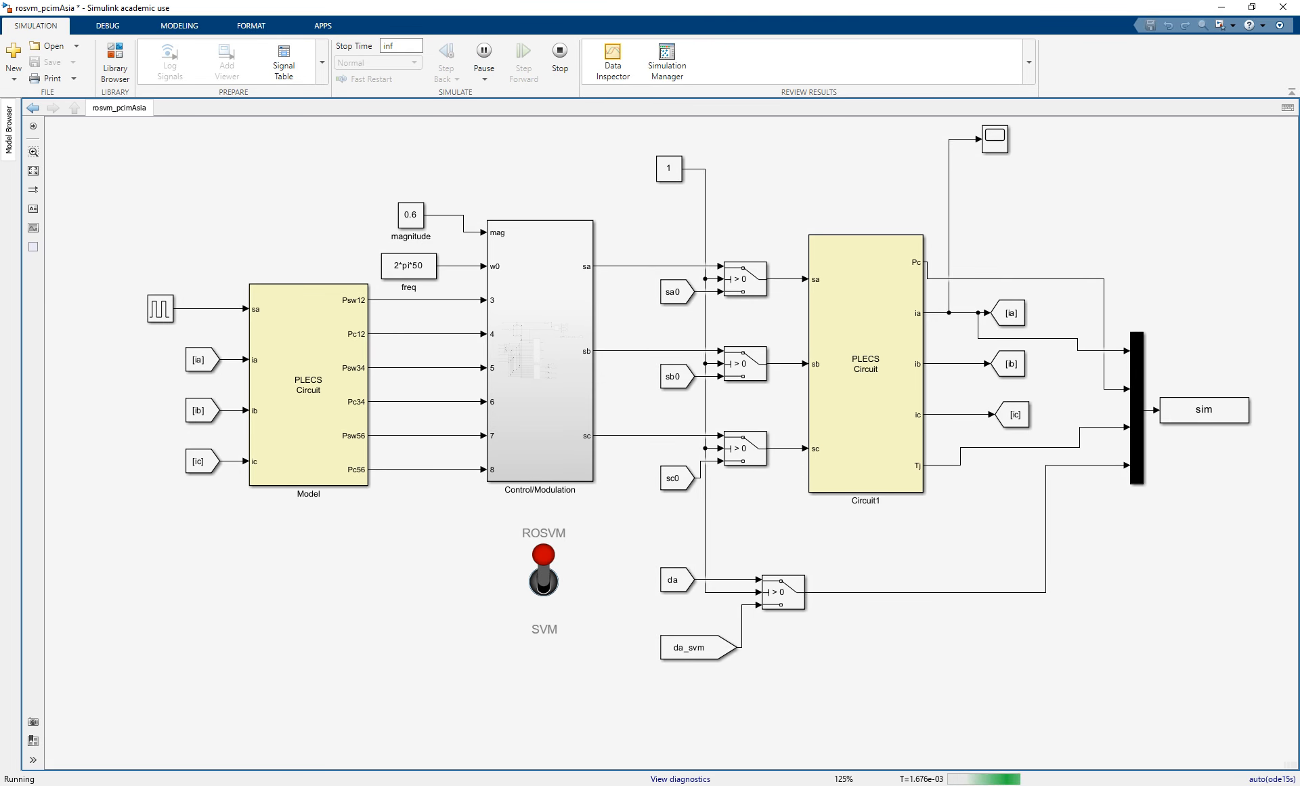
double_click(995, 139)
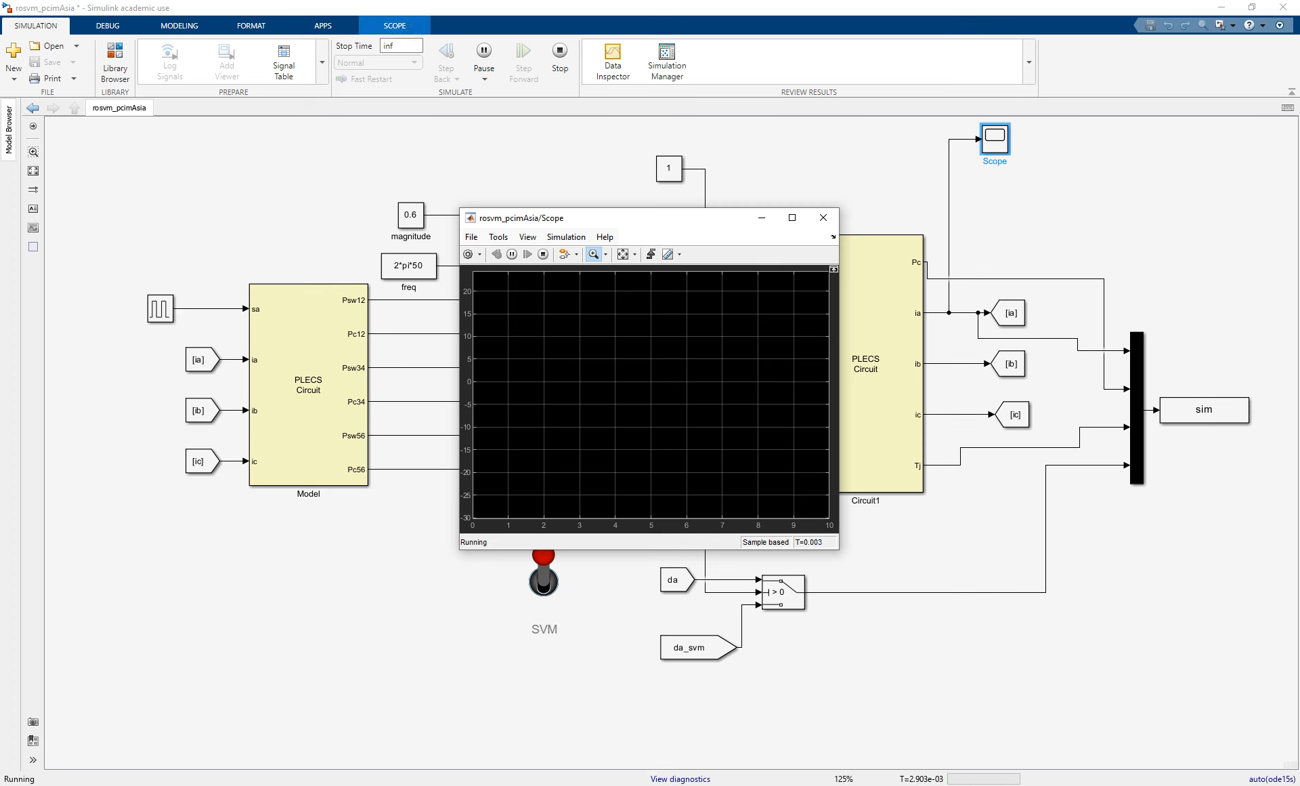
drag(588, 217, 575, 214)
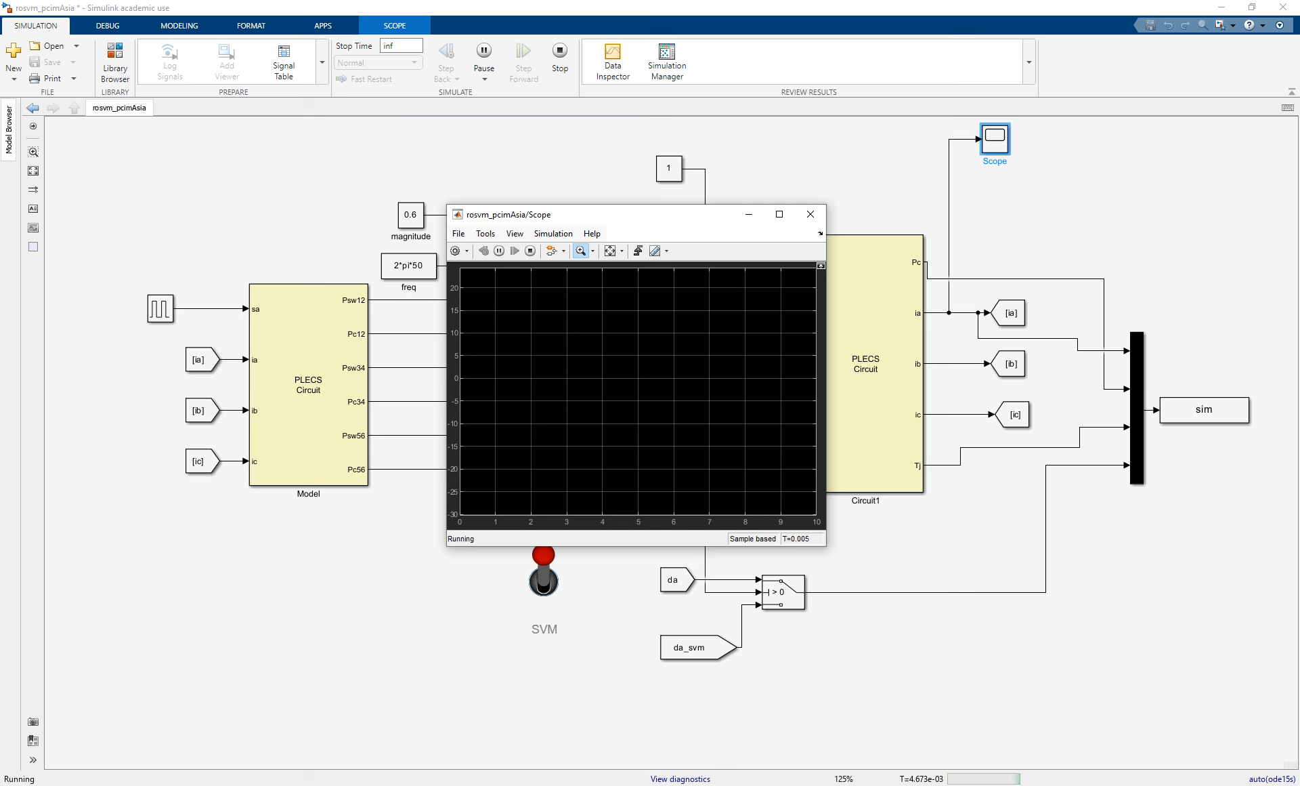